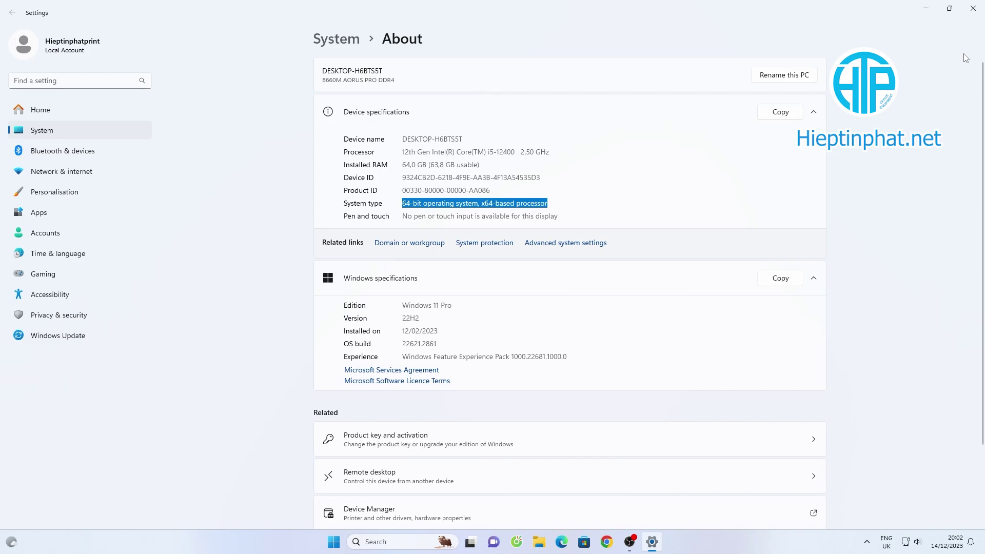
Close Settings after confirming the system type is 64-bit x64-based Windows 11 Pro
{"action": "left_click", "coordinate": [972, 9]}
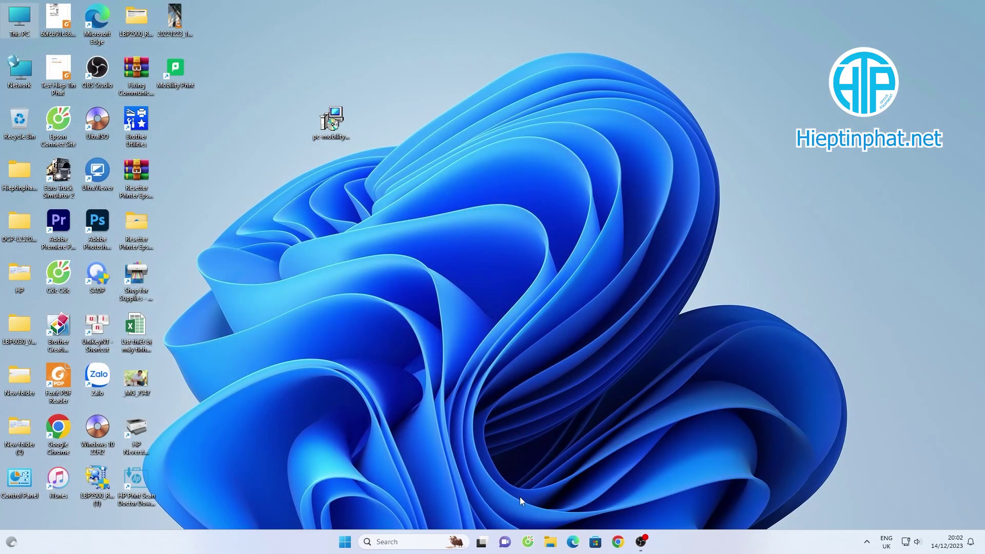
In Cốc Cốc, load Google and enter the search 'driver hp cp1025nw win 11'
{"action": "left_click", "coordinate": [528, 542]}
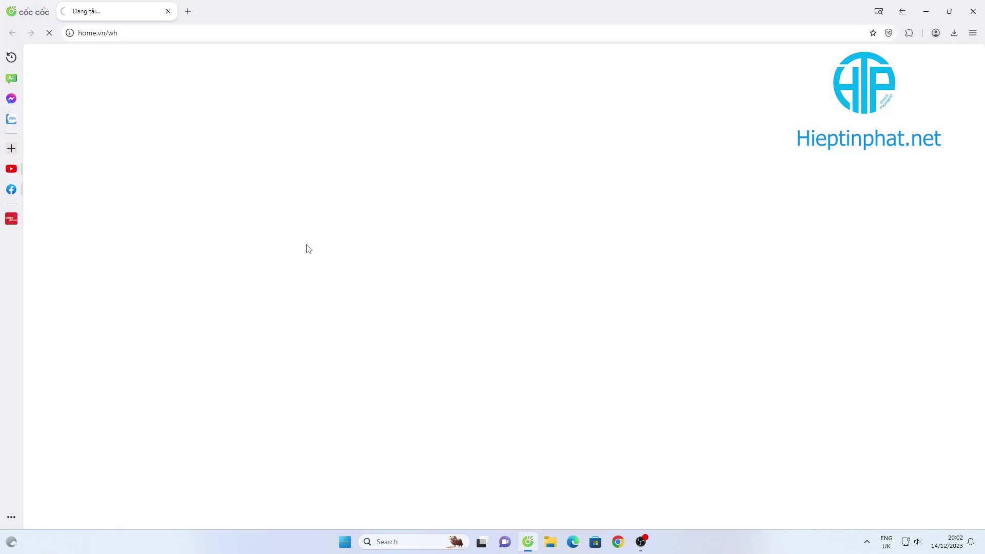
{"action": "left_click", "coordinate": [135, 33]}
{"action": "type", "text": "g"}
{"action": "key", "text": "Return"}
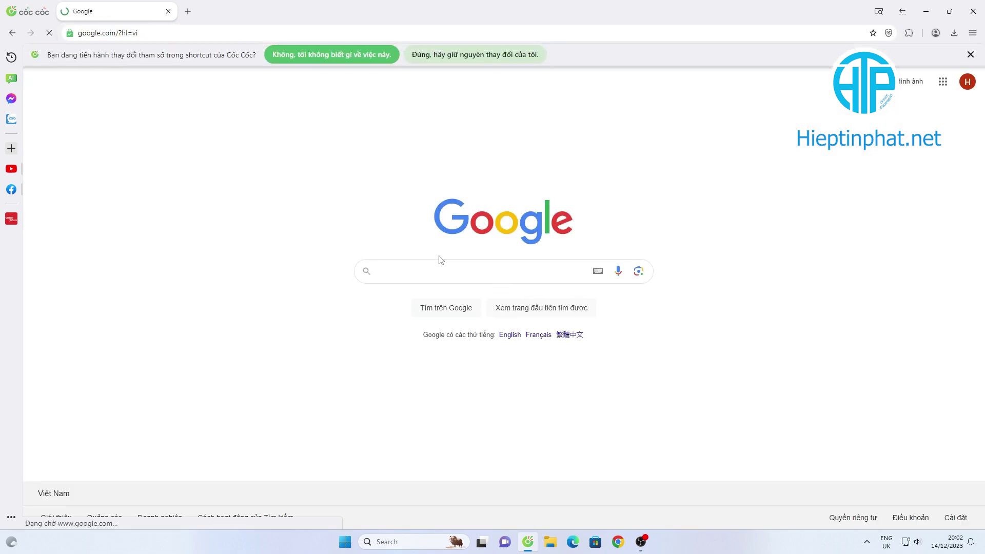
{"action": "type", "text": "driver "}
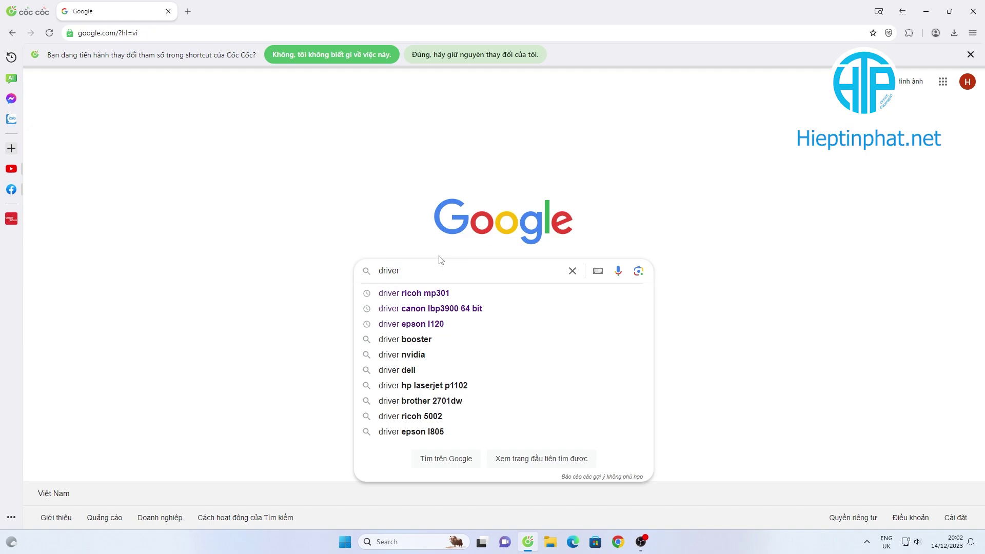
{"action": "type", "text": "hp c"}
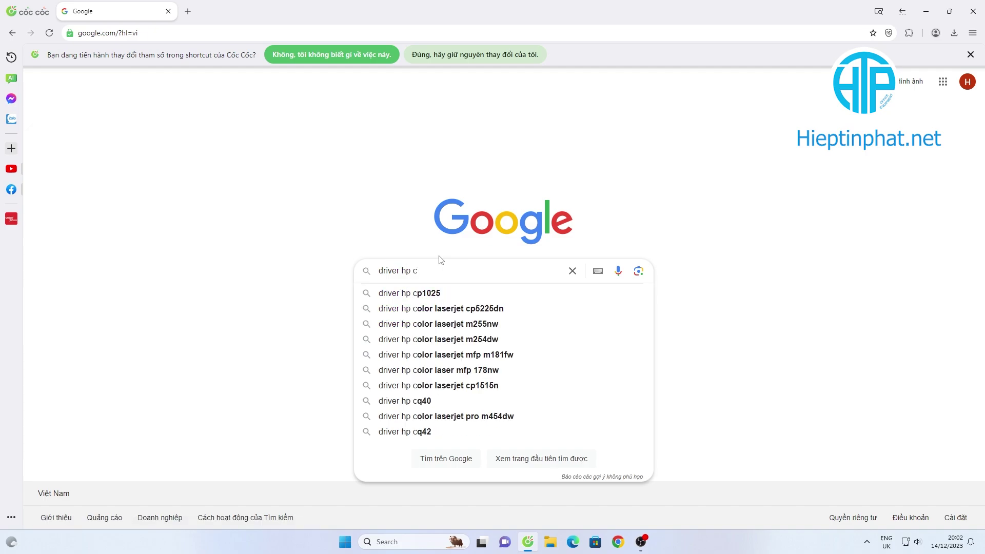
{"action": "type", "text": "p1025nw"}
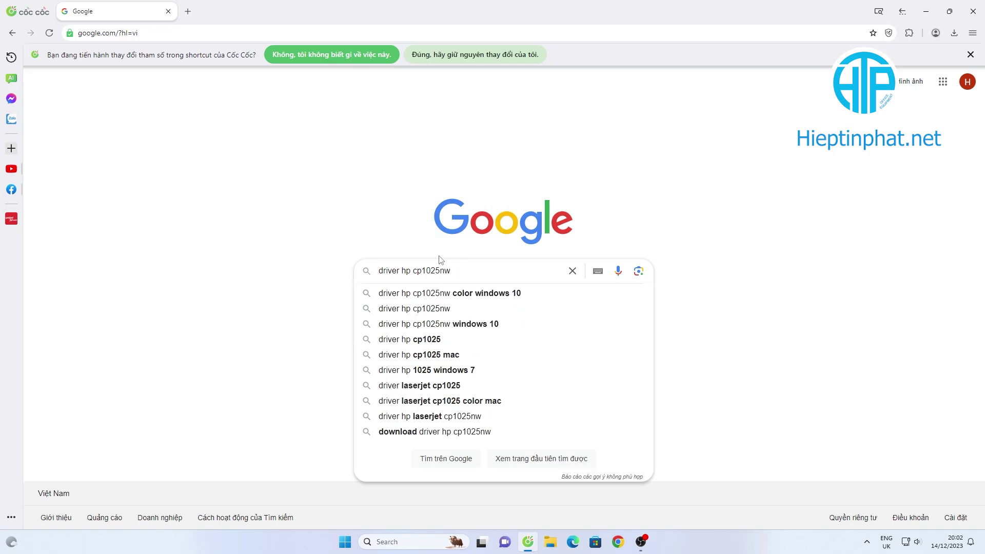
{"action": "type", "text": " ư"}
{"action": "type", "text": "in"}
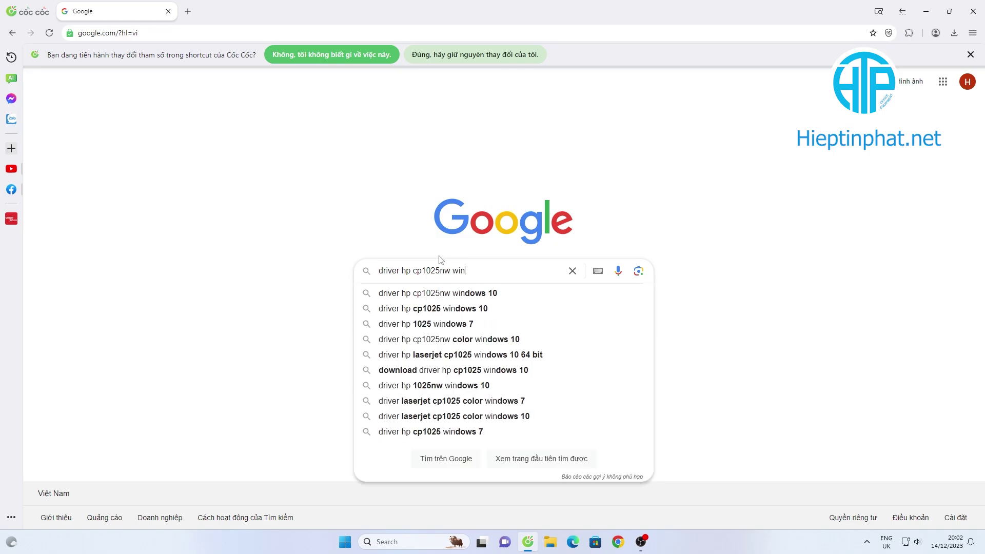
{"action": "type", "text": " 11"}
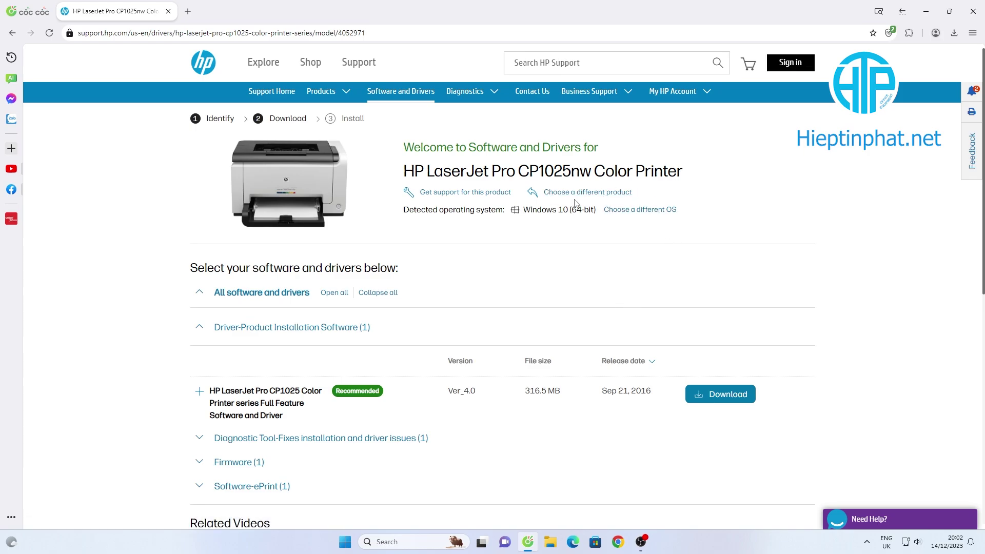
Switch the HP driver page's operating system to Windows 11 and review the listed drivers
{"action": "left_click", "coordinate": [626, 209]}
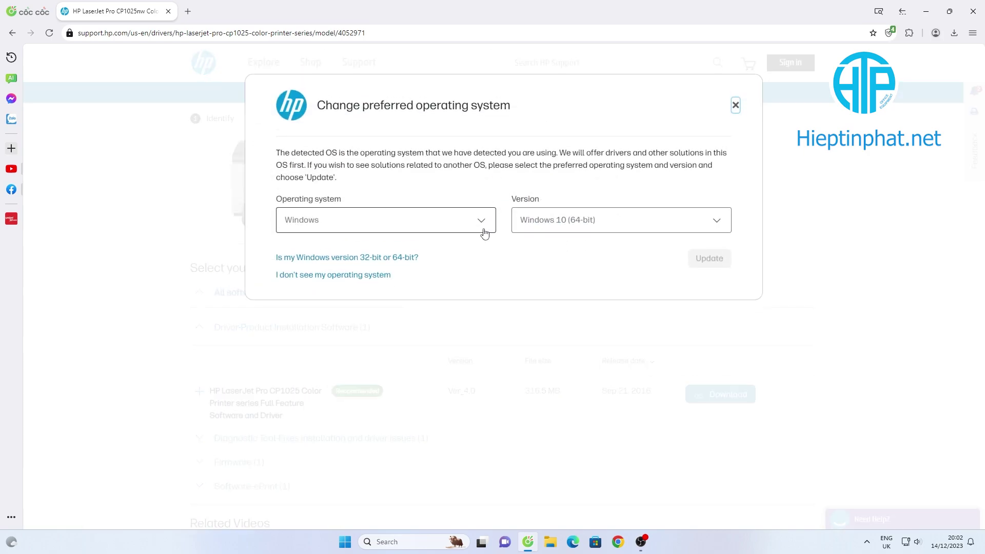
{"action": "left_click", "coordinate": [613, 224]}
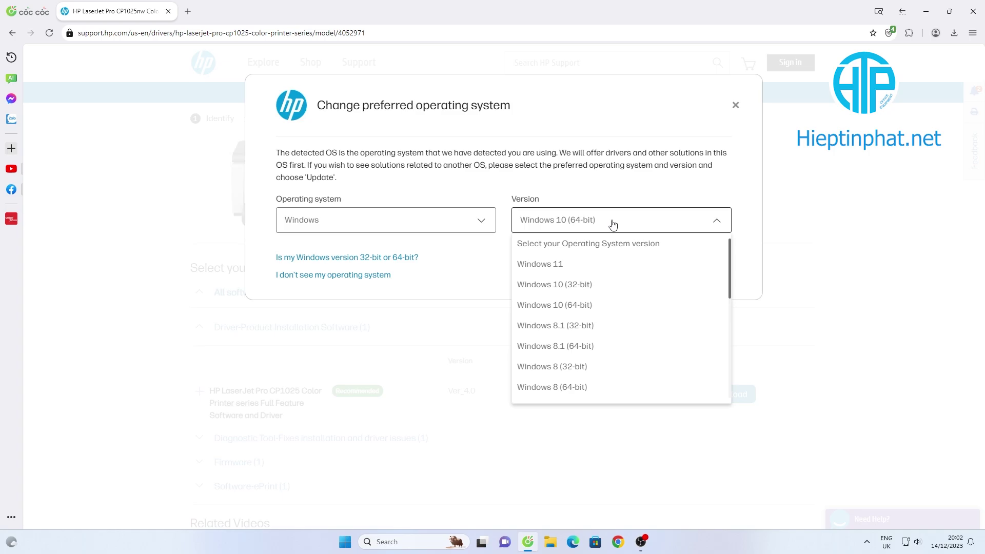
{"action": "left_click", "coordinate": [553, 264]}
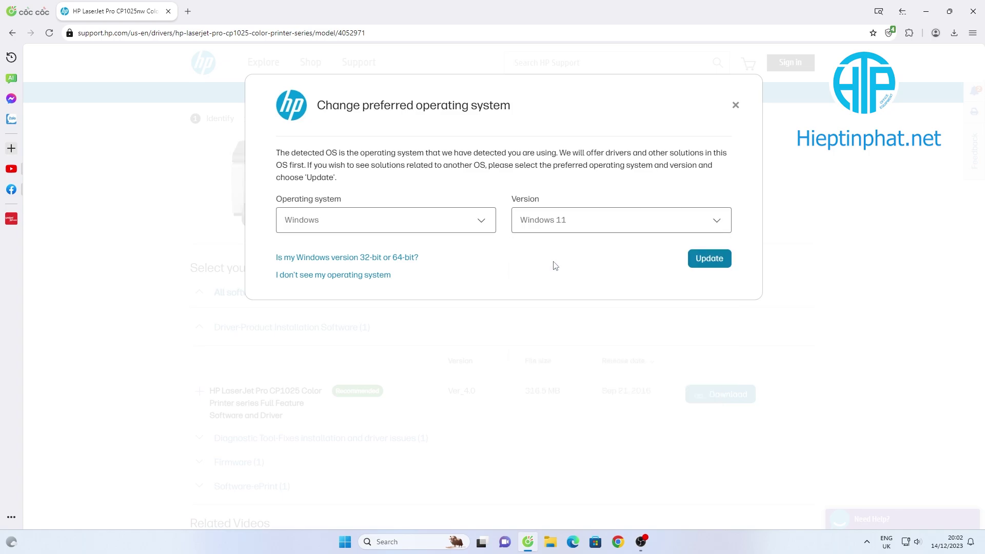
{"action": "left_click", "coordinate": [720, 264]}
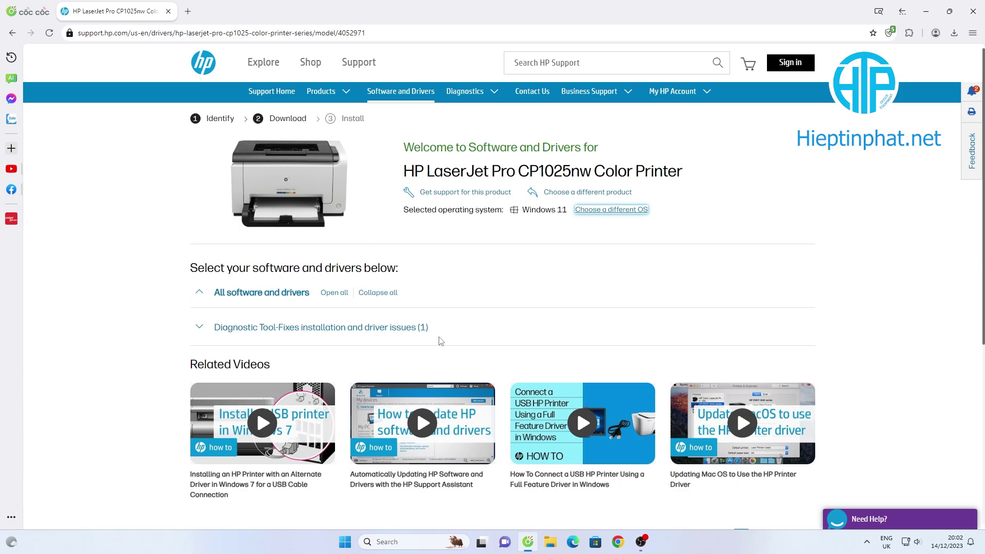
{"action": "scroll", "coordinate": [442, 340], "scroll_direction": "down", "scroll_amount": 2}
{"action": "scroll", "coordinate": [443, 341], "scroll_direction": "up", "scroll_amount": 2}
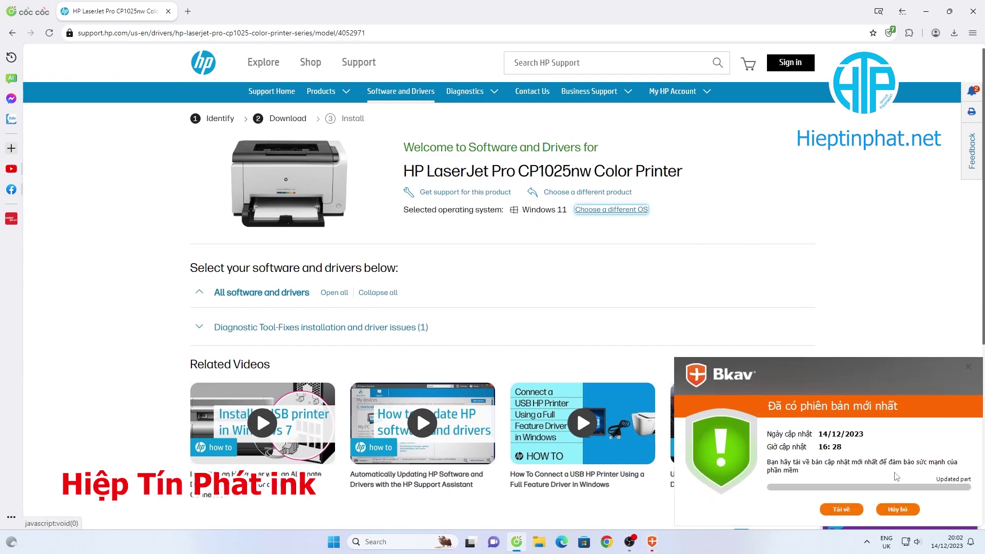
Dismiss the antivirus popup, switch to Windows 10 (64-bit), and download the full feature software and driver
{"action": "left_click", "coordinate": [612, 211]}
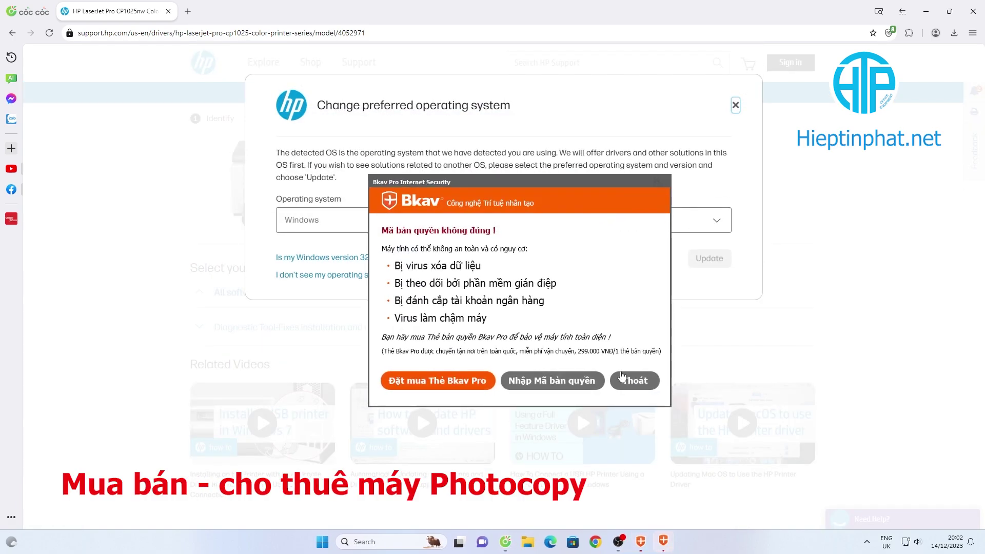
{"action": "left_click", "coordinate": [635, 382]}
{"action": "left_click", "coordinate": [565, 221]}
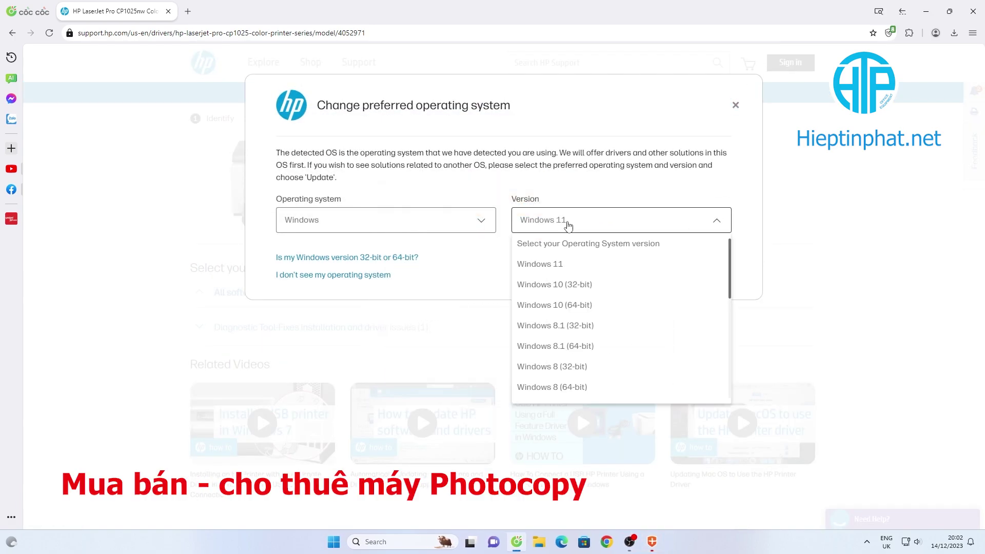
{"action": "left_click", "coordinate": [565, 308]}
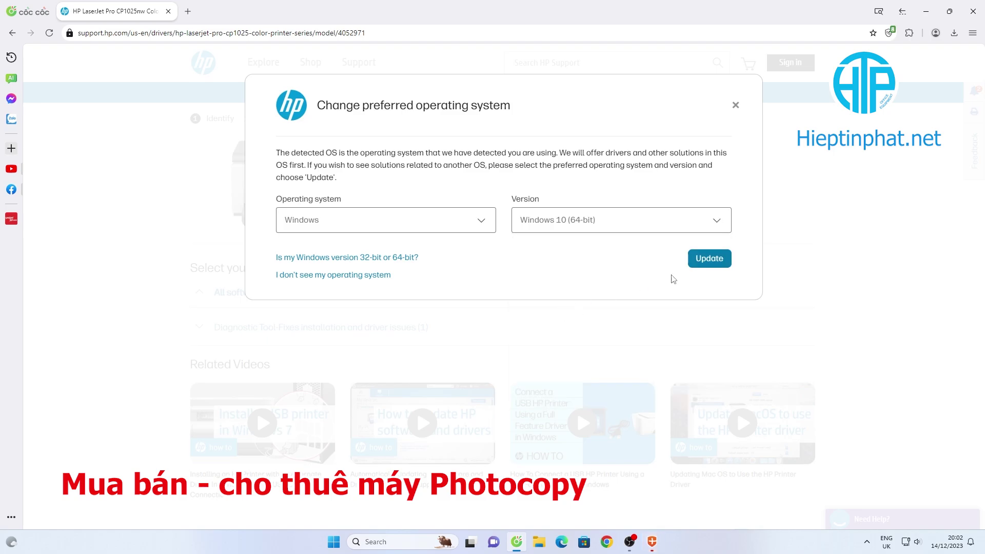
{"action": "left_click", "coordinate": [710, 260]}
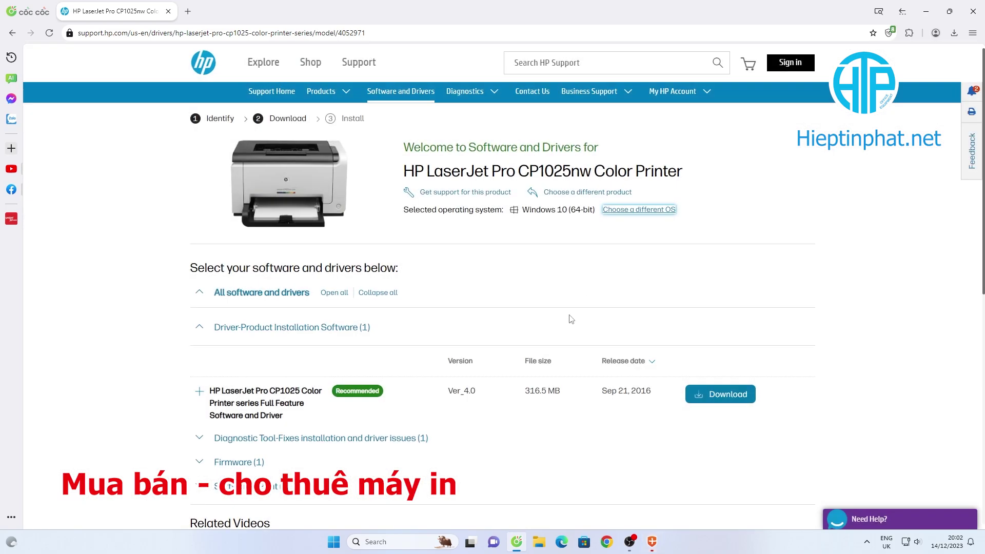
{"action": "left_click", "coordinate": [720, 395]}
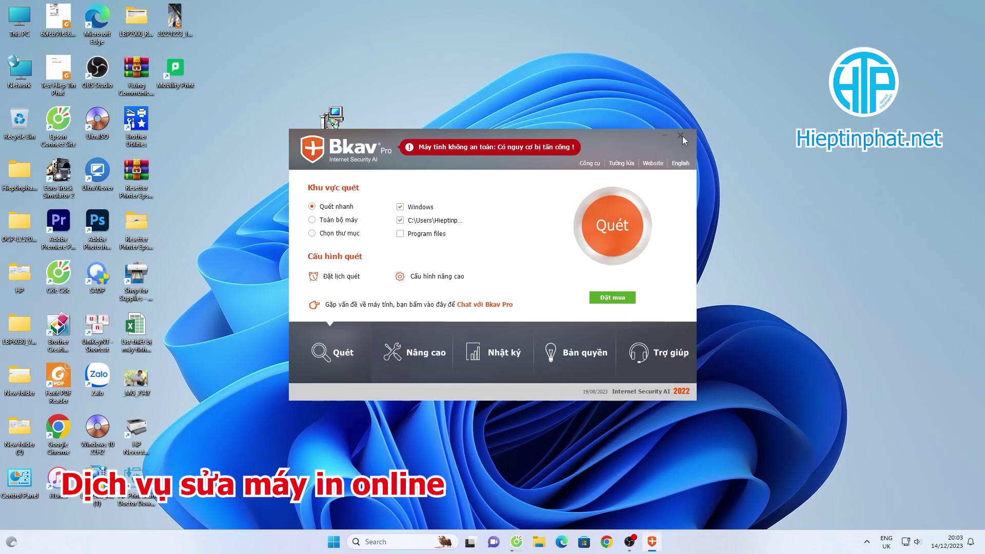
Close Bkav and reach Devices and Printers via Control Panel's Printers & scanners settings
{"action": "left_click", "coordinate": [681, 135]}
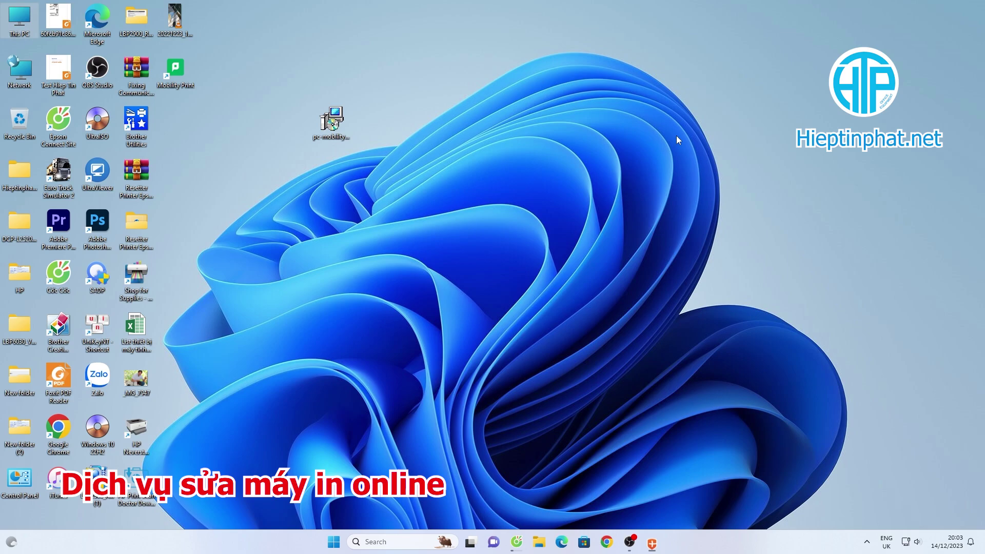
{"action": "double_click", "coordinate": [18, 494]}
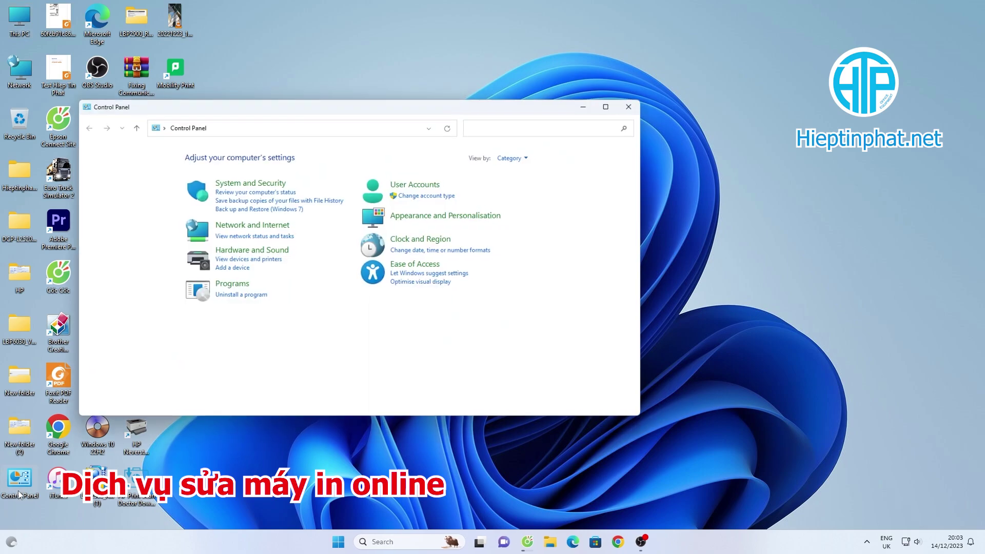
{"action": "left_click", "coordinate": [268, 260]}
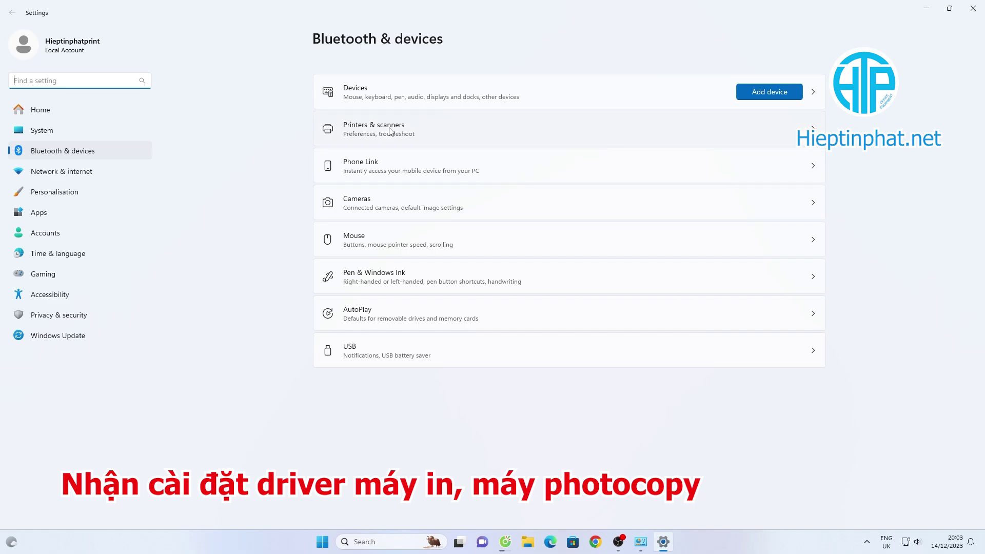
{"action": "left_click", "coordinate": [390, 131]}
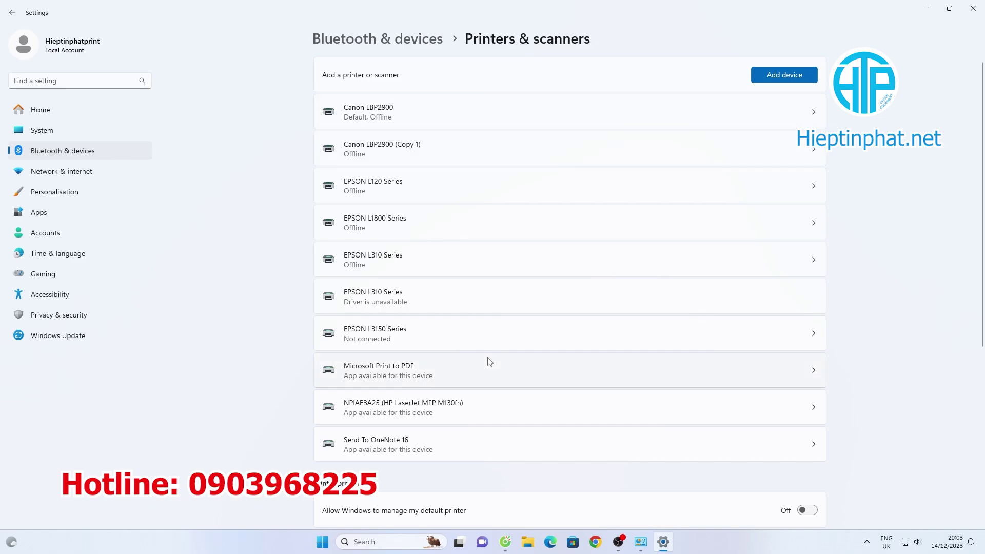
{"action": "left_click", "coordinate": [396, 151]}
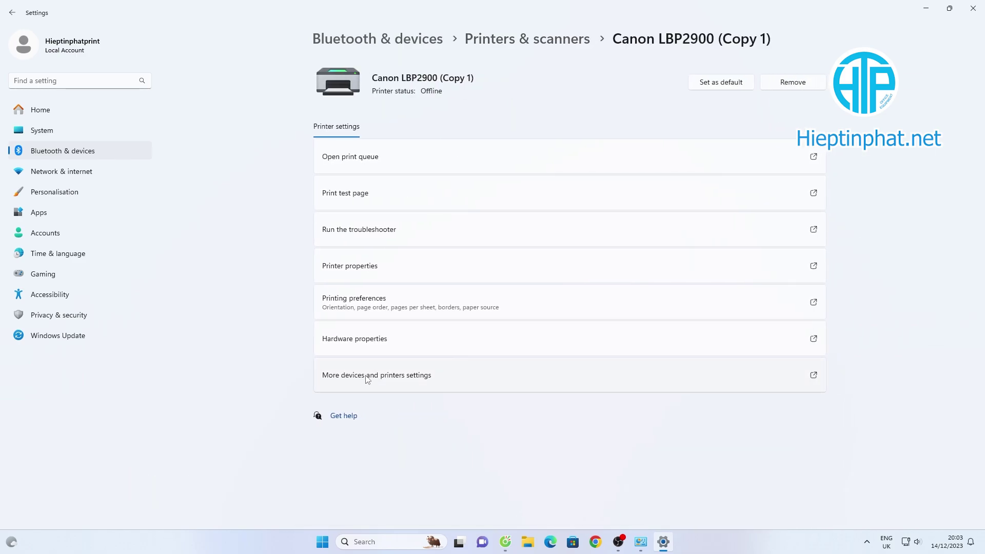
{"action": "left_click", "coordinate": [377, 363]}
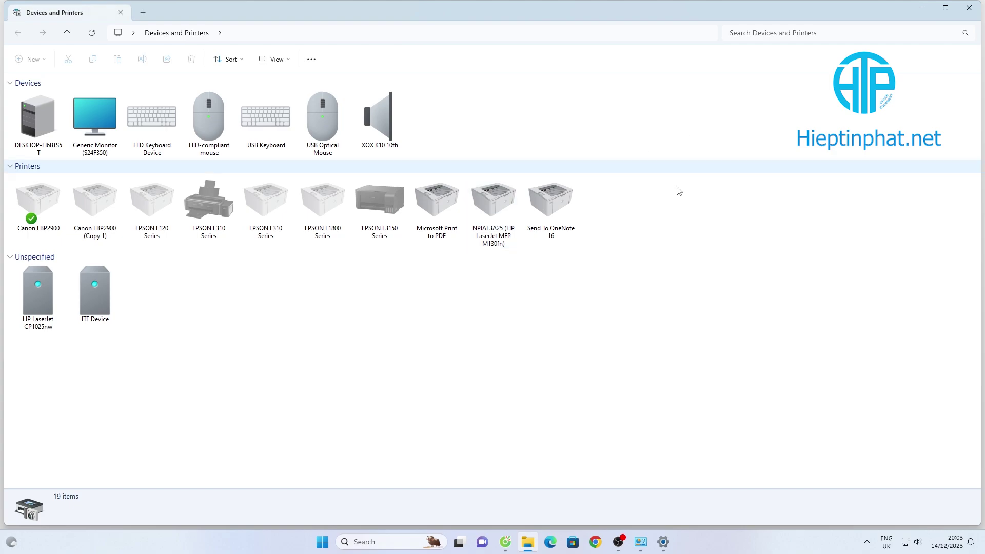
Select the HP LaserJet CP1025nw, minimize the system windows, and restore the browser's HP download page
{"action": "left_click", "coordinate": [37, 307]}
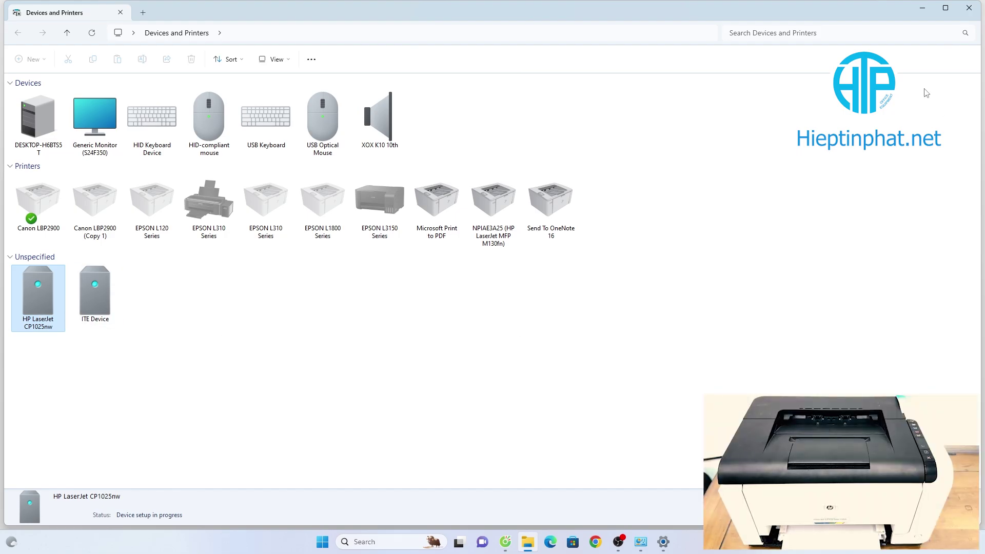
{"action": "left_click", "coordinate": [920, 8]}
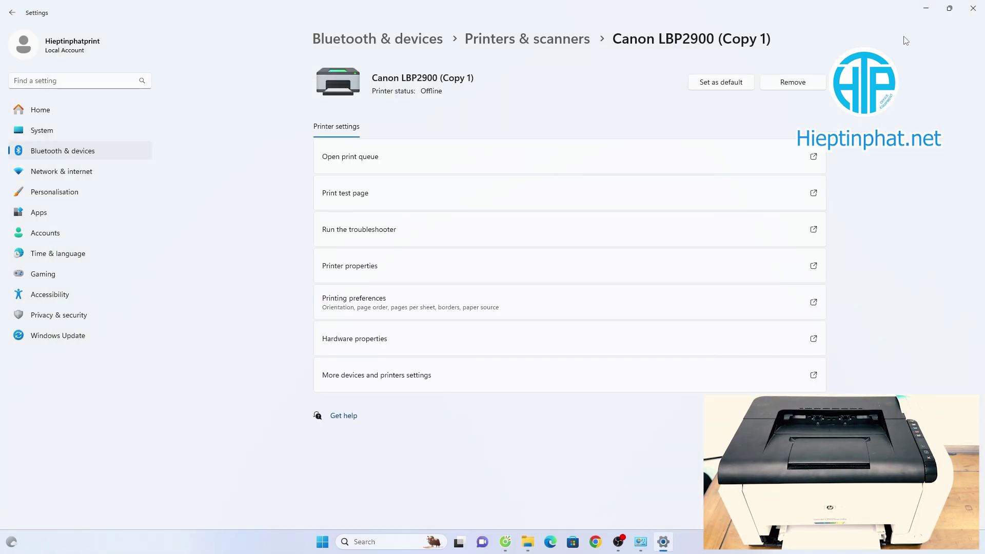
{"action": "left_click", "coordinate": [929, 11]}
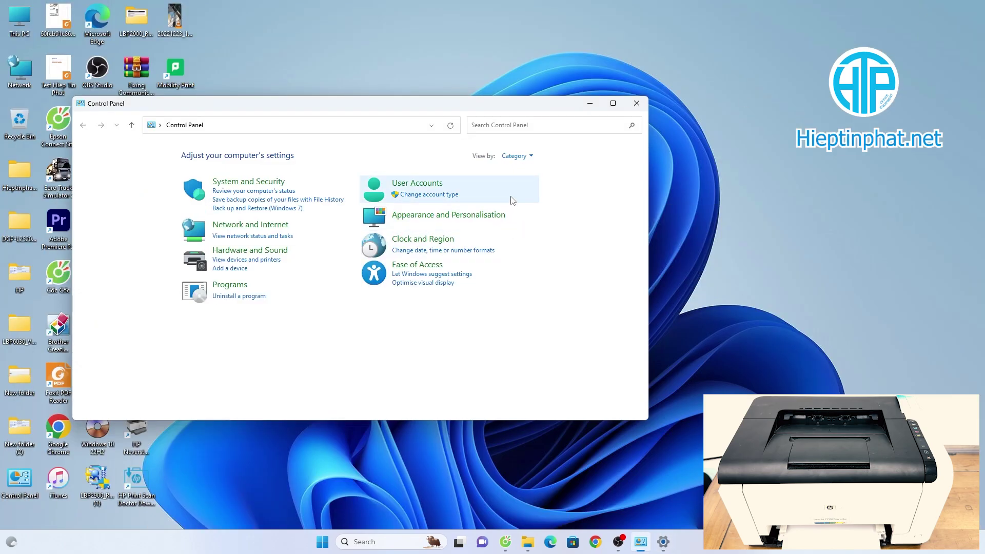
{"action": "left_click", "coordinate": [590, 104]}
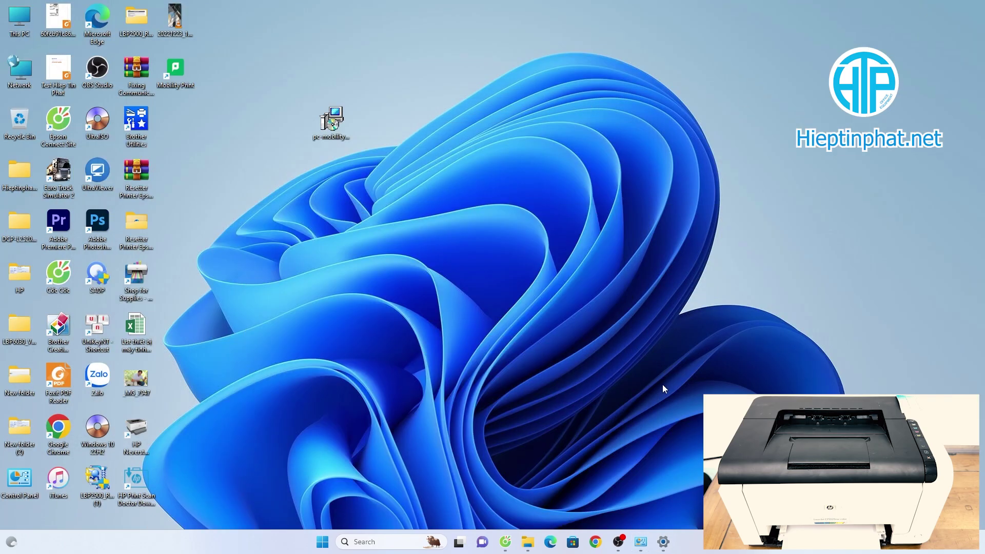
{"action": "left_click", "coordinate": [505, 541]}
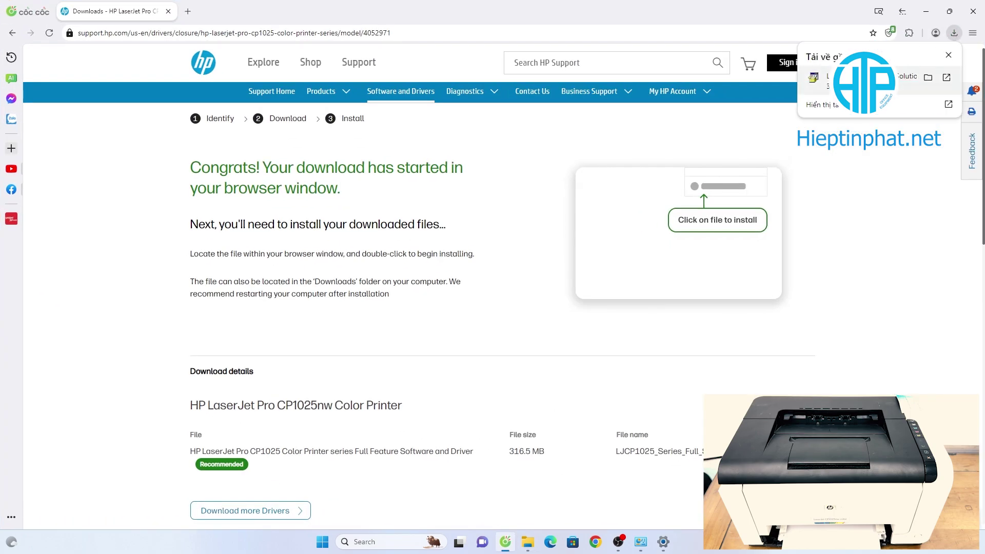
Run the downloaded LJCP1025 installer from the desktop, allowing it past the security warning
{"action": "left_click", "coordinate": [926, 12]}
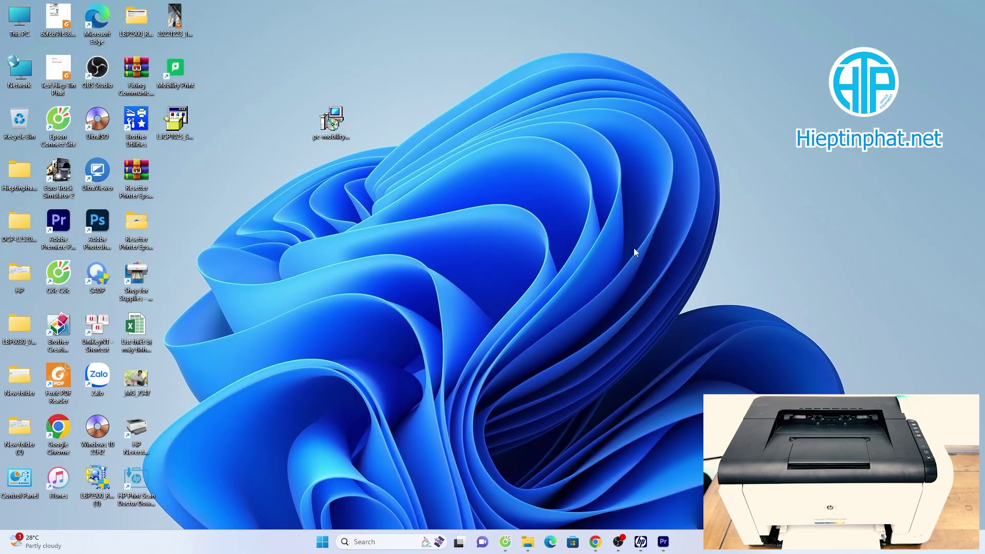
{"action": "double_click", "coordinate": [188, 137]}
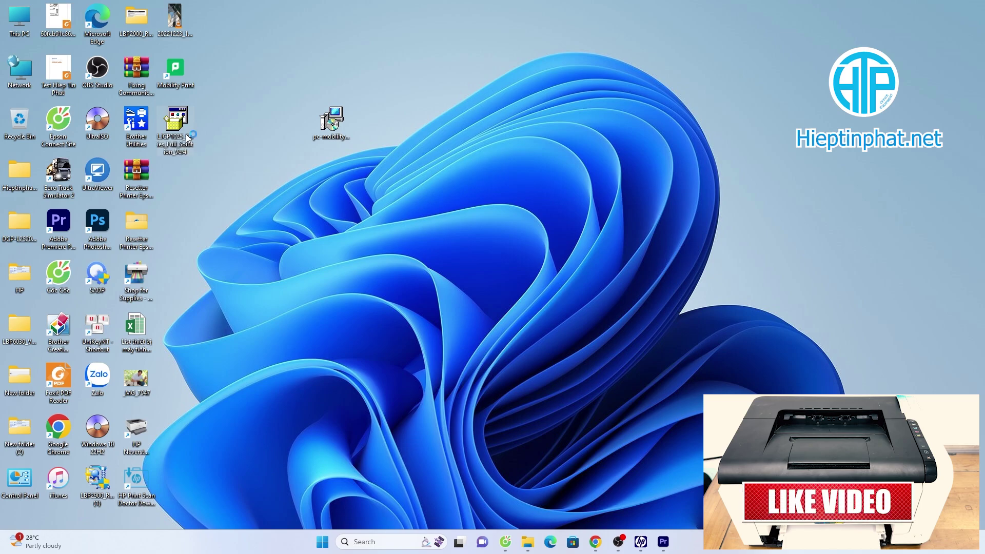
{"action": "left_click", "coordinate": [525, 281]}
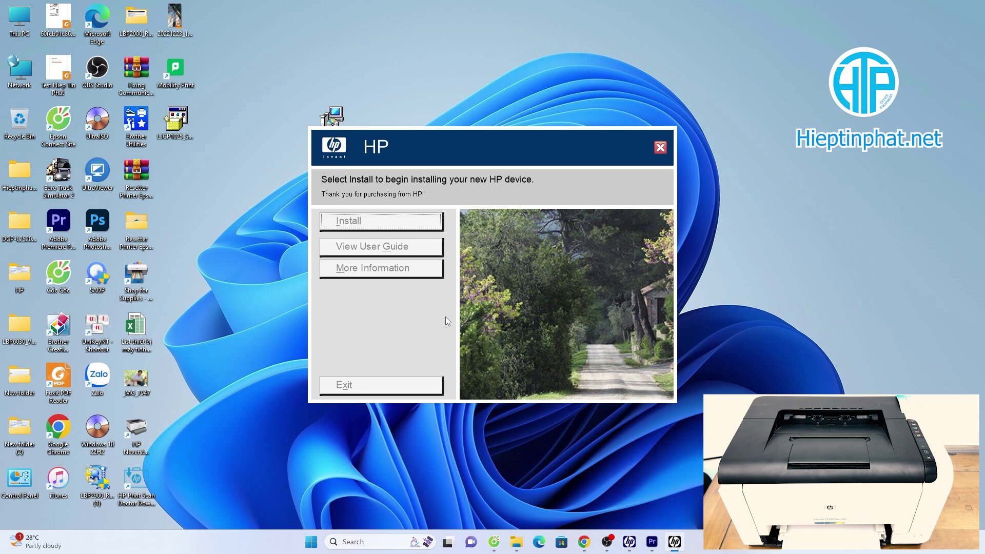
In the Printer Connections window, continue with 'Configure to print over the Wireless Network'
{"action": "left_click", "coordinate": [631, 540]}
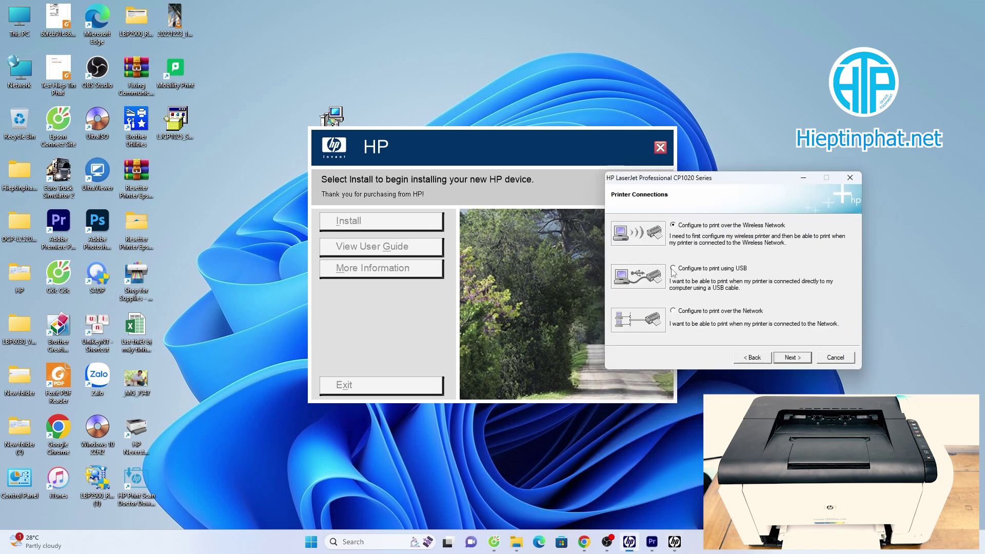
{"action": "left_click_drag", "start_coordinate": [732, 178], "coordinate": [257, 111]}
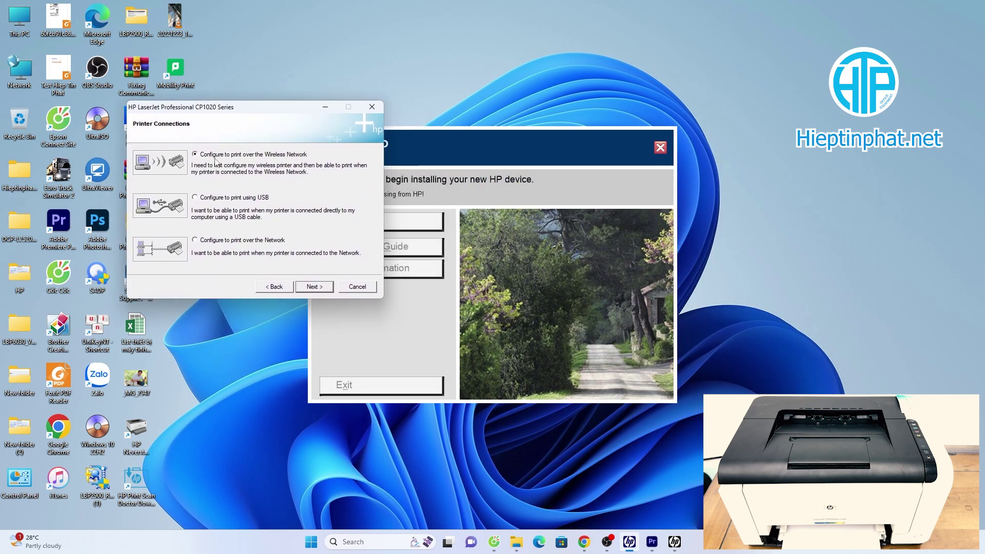
{"action": "left_click", "coordinate": [319, 286]}
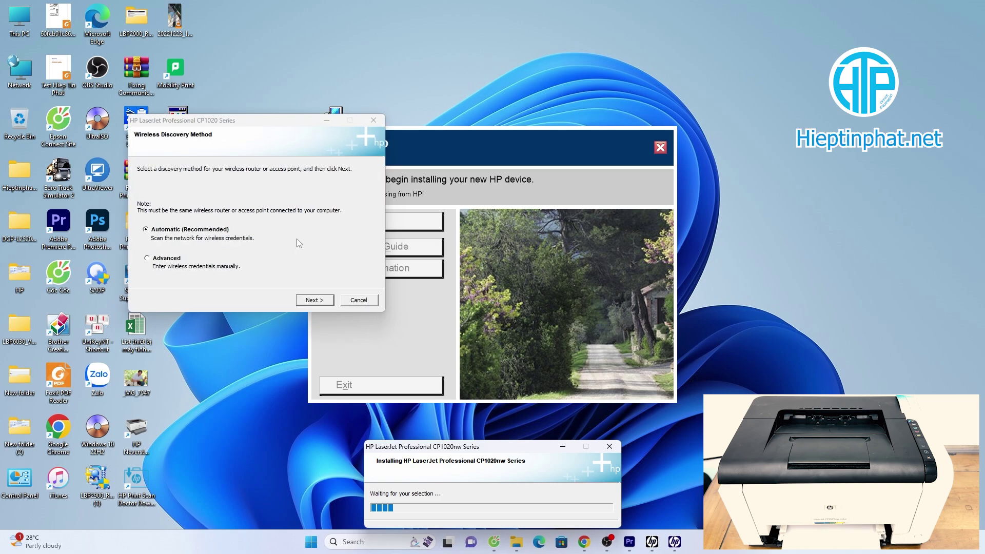
Use automatic wireless discovery, dismiss the credentials warning, and refresh the discovered networks list
{"action": "left_click", "coordinate": [309, 302]}
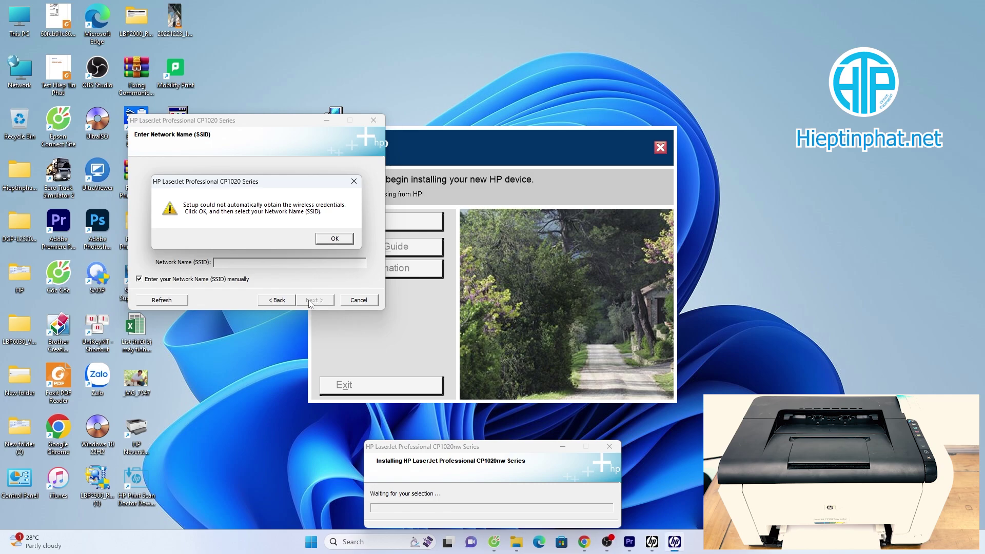
{"action": "left_click", "coordinate": [343, 239]}
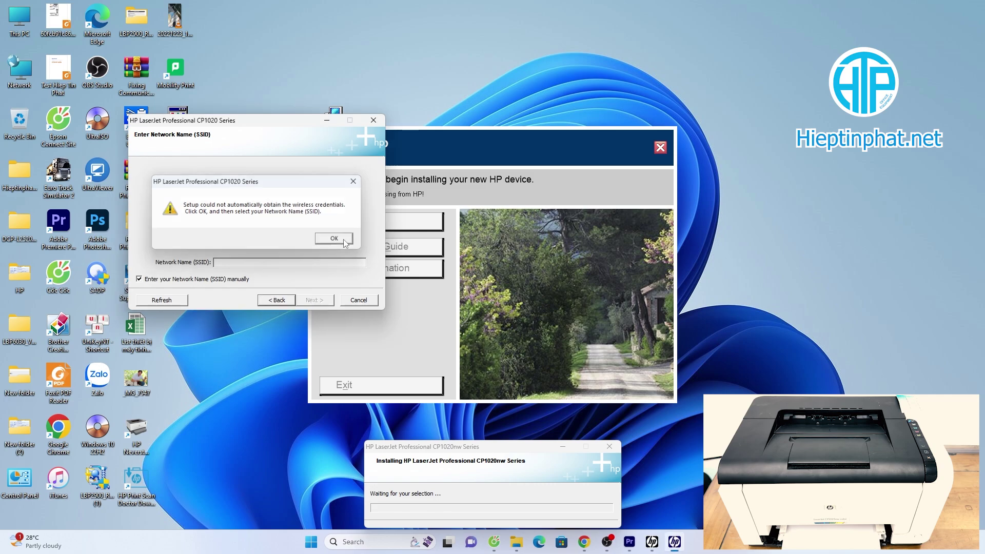
{"action": "left_click", "coordinate": [139, 279]}
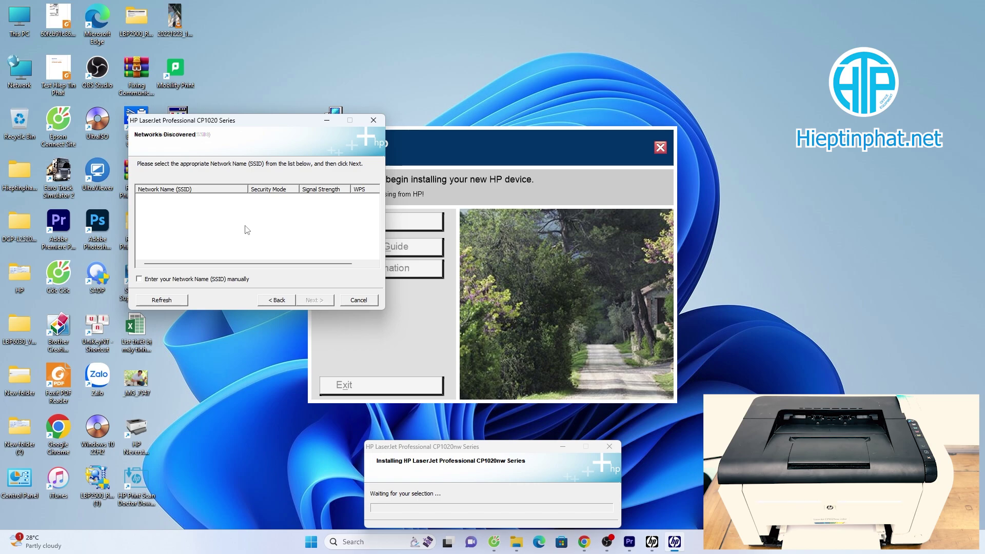
{"action": "left_click", "coordinate": [140, 280]}
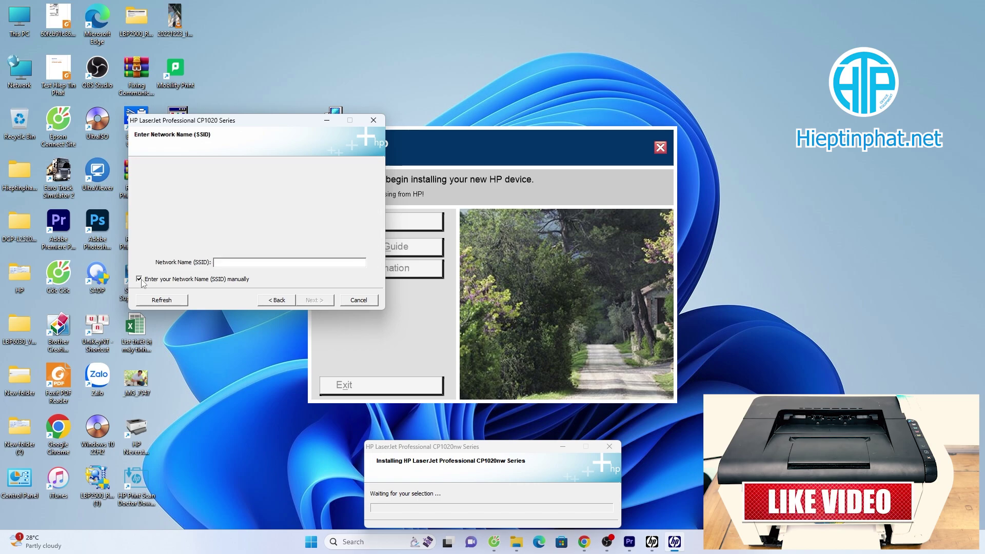
{"action": "left_click", "coordinate": [140, 281]}
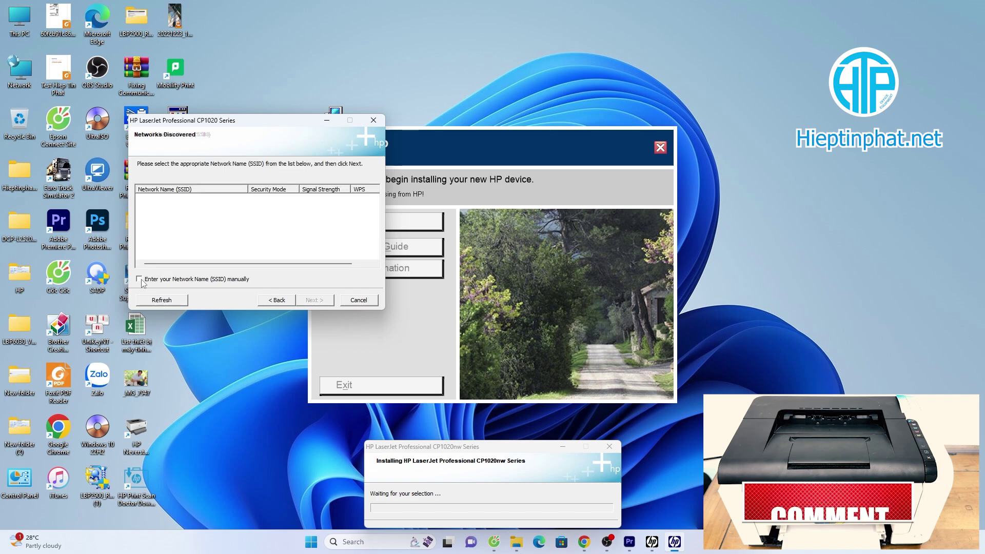
{"action": "left_click", "coordinate": [171, 300]}
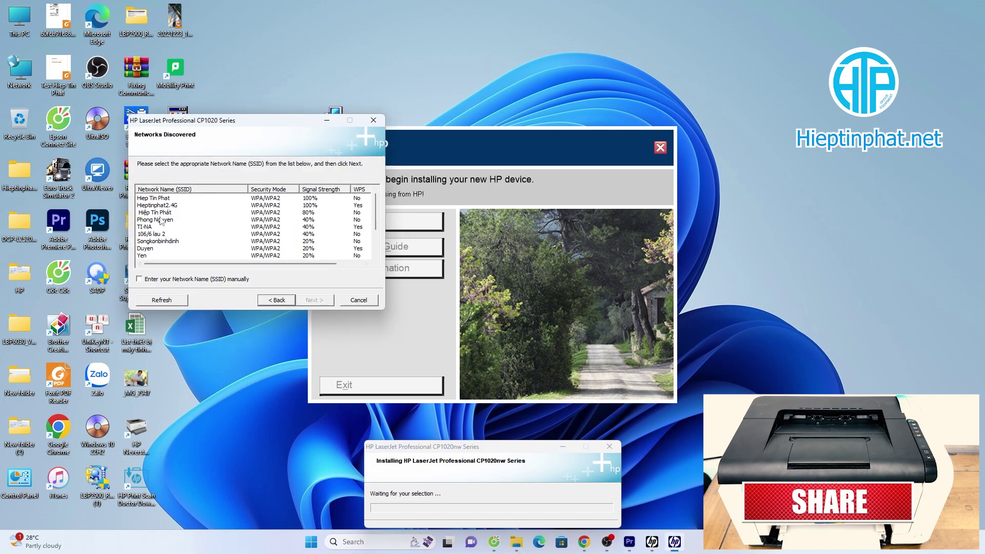
Select Hieptinphat2.4G from the discovered wireless networks
{"action": "left_click", "coordinate": [166, 206]}
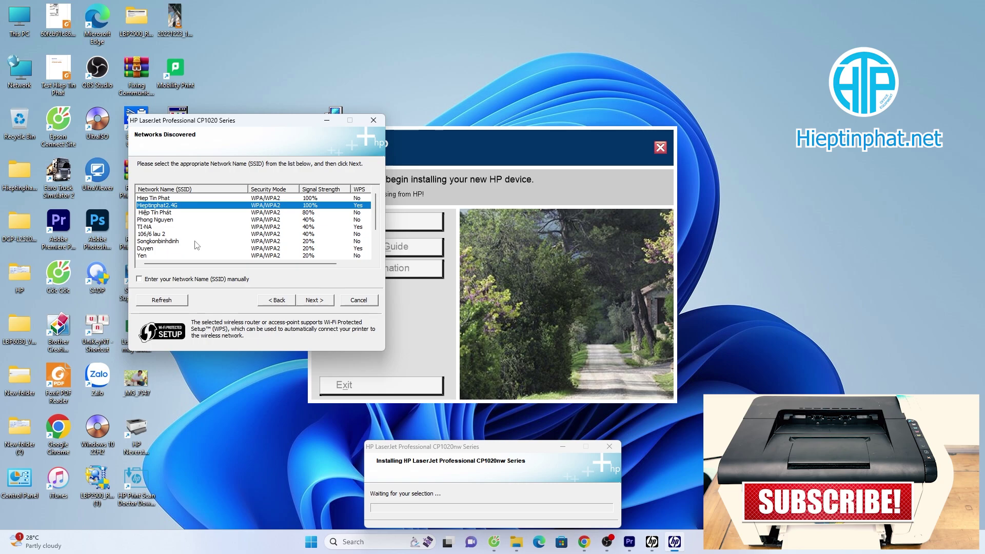
{"action": "scroll", "coordinate": [196, 241], "scroll_direction": "down", "scroll_amount": 3}
{"action": "scroll", "coordinate": [196, 238], "scroll_direction": "up", "scroll_amount": 3}
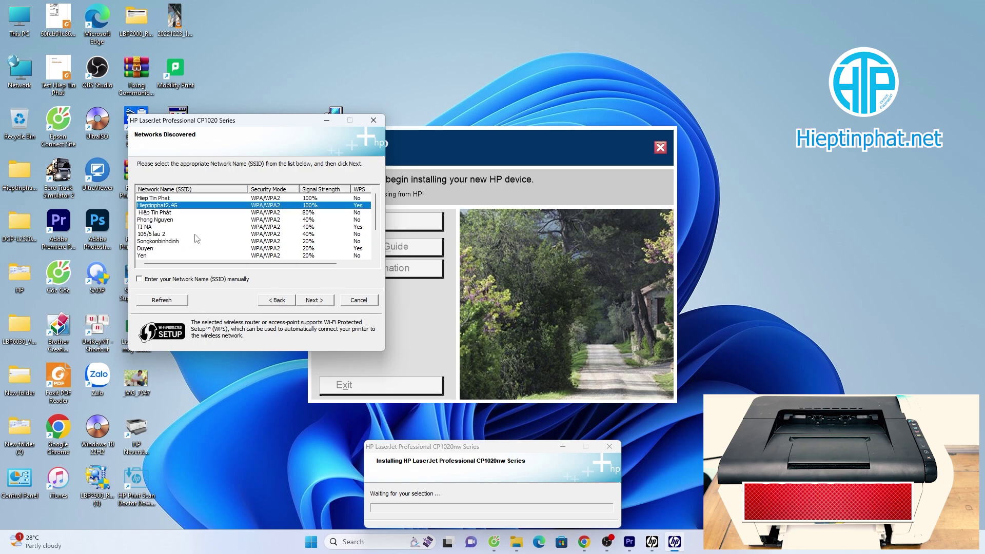
{"action": "left_click", "coordinate": [167, 199]}
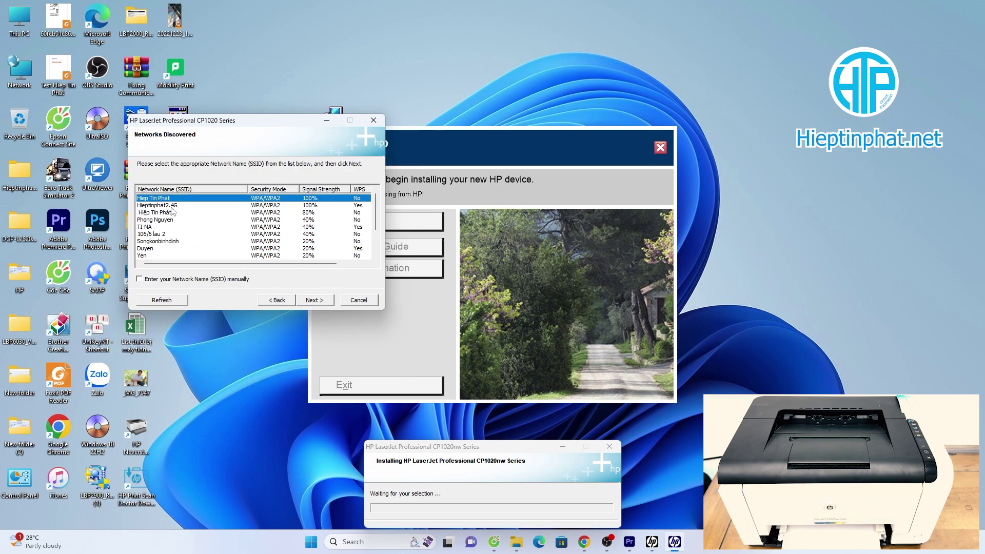
{"action": "left_click", "coordinate": [172, 205]}
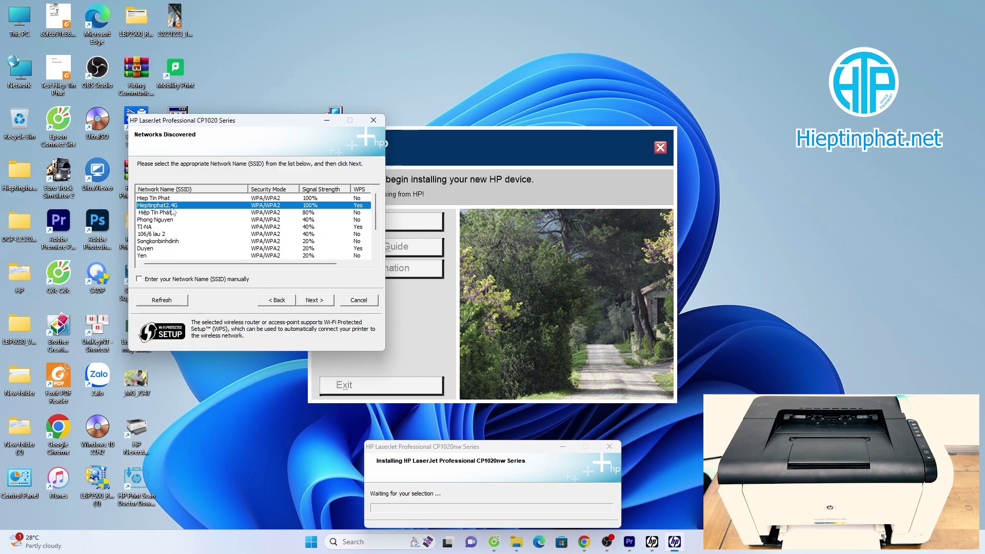
Confirm the Hieptinphat2.4G network and choose 'I do not want to use WPS'
{"action": "left_click", "coordinate": [314, 301]}
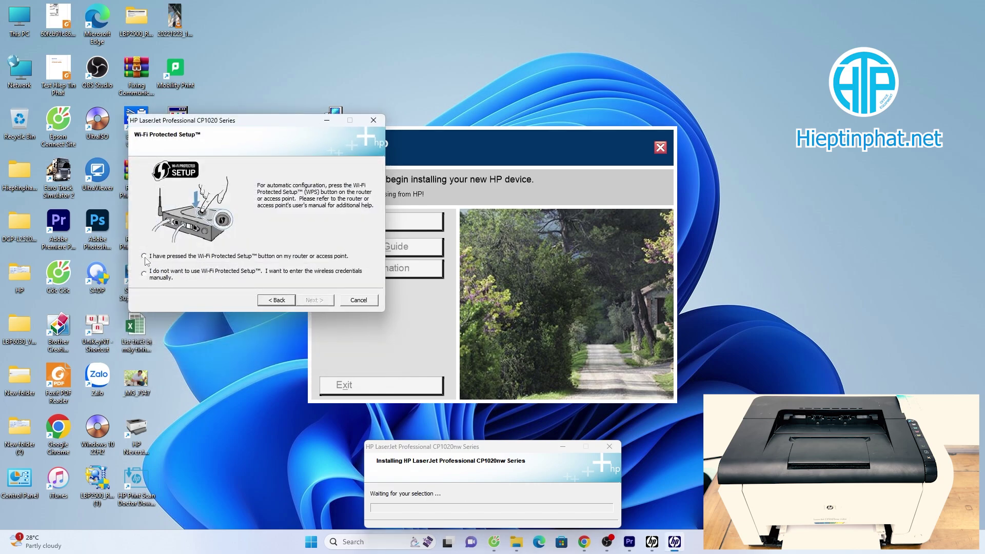
{"action": "left_click", "coordinate": [145, 257]}
{"action": "left_click", "coordinate": [146, 275]}
{"action": "left_click", "coordinate": [314, 301]}
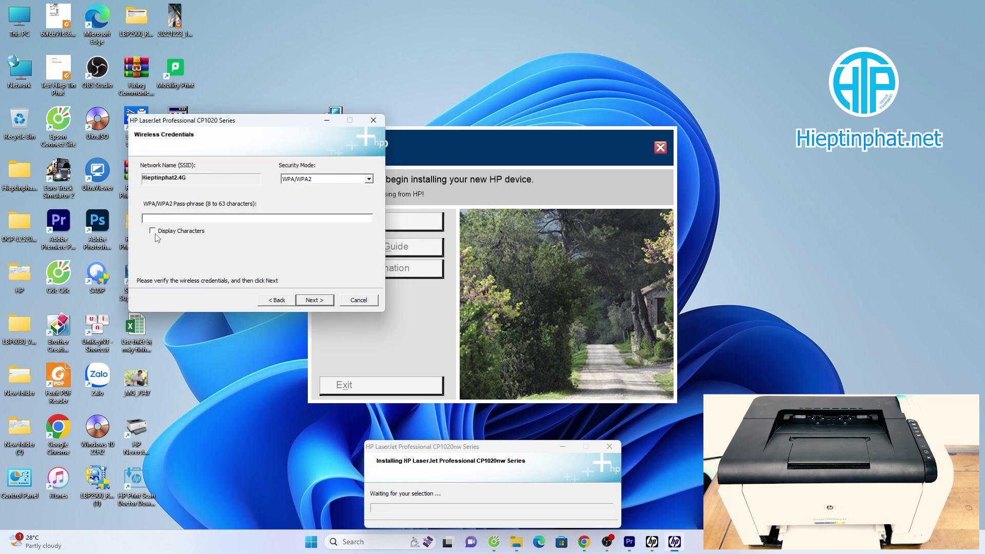
With Display Characters ticked, enter the Wi-Fi pass-phrase and submit the credentials
{"action": "left_click", "coordinate": [153, 231]}
{"action": "left_click", "coordinate": [154, 220]}
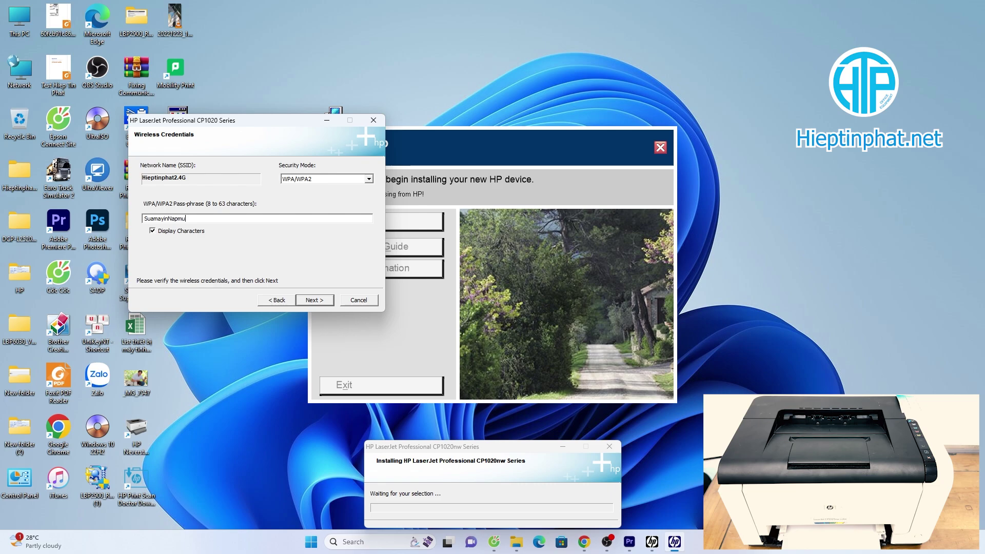
{"action": "left_click", "coordinate": [315, 301]}
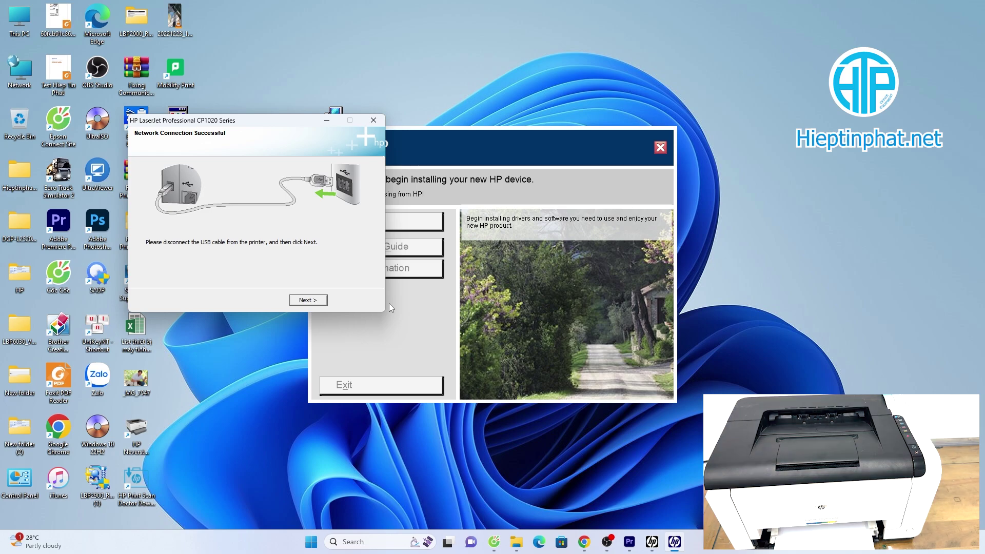
Uncheck product registration, decline HP ePrint setup, and exit the installer
{"action": "left_click", "coordinate": [308, 300]}
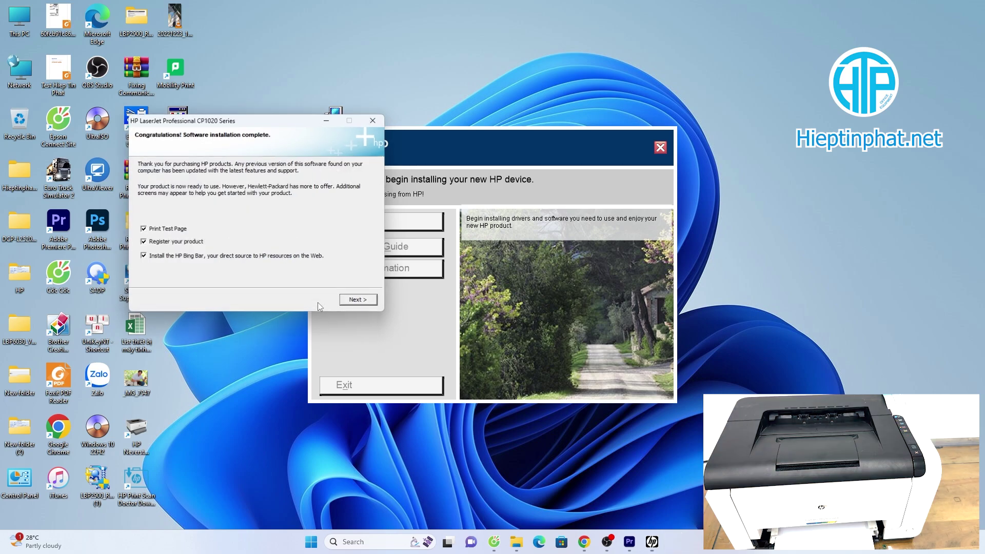
{"action": "left_click", "coordinate": [144, 244]}
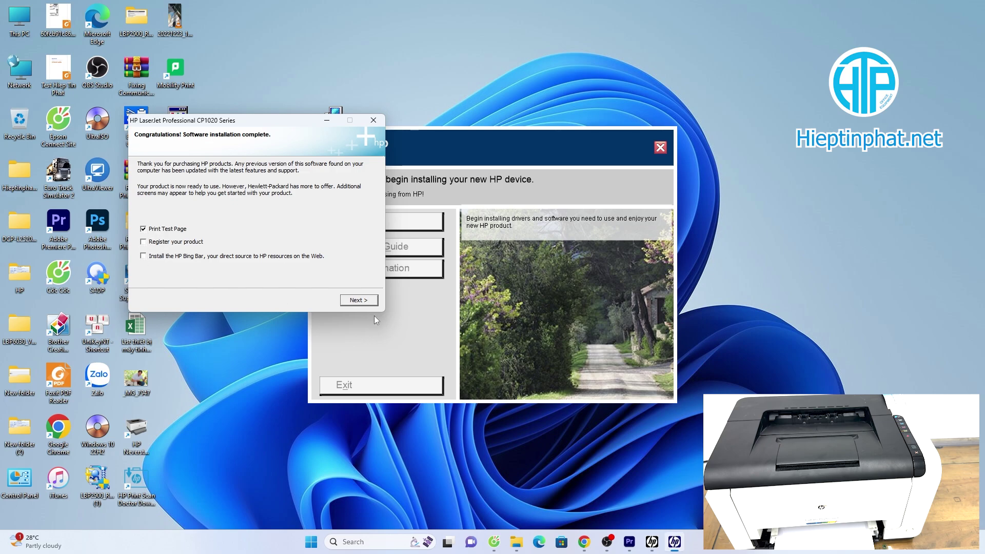
{"action": "left_click", "coordinate": [366, 302]}
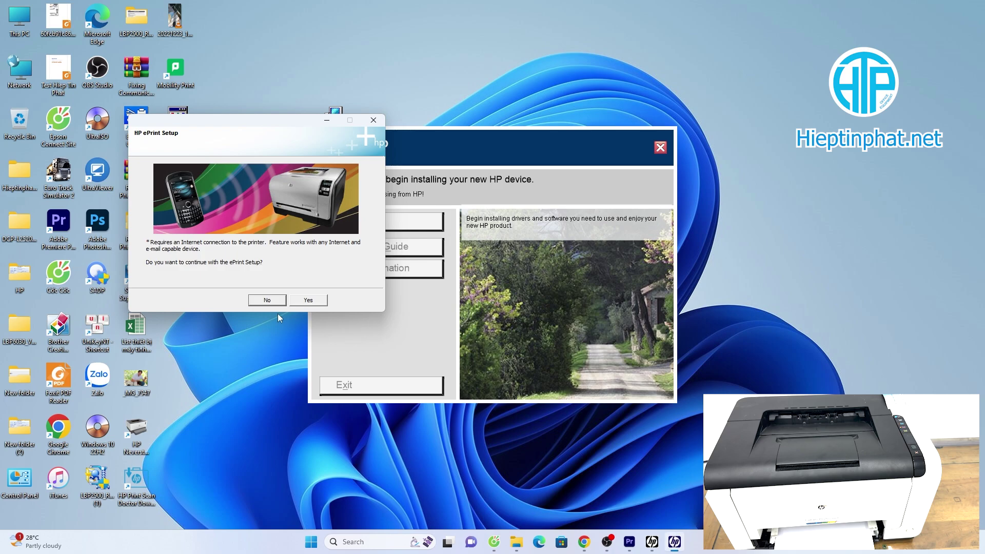
{"action": "left_click", "coordinate": [267, 300]}
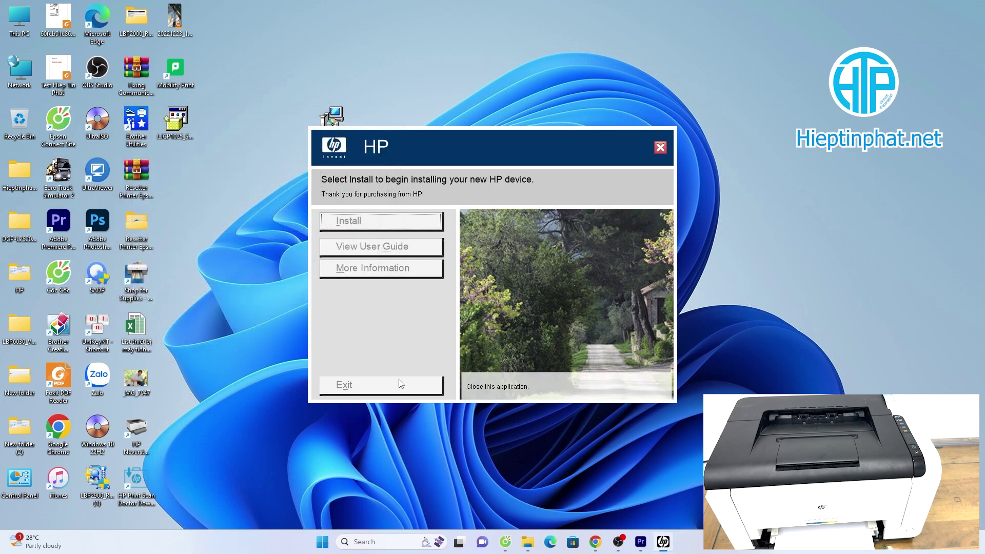
{"action": "left_click", "coordinate": [393, 385]}
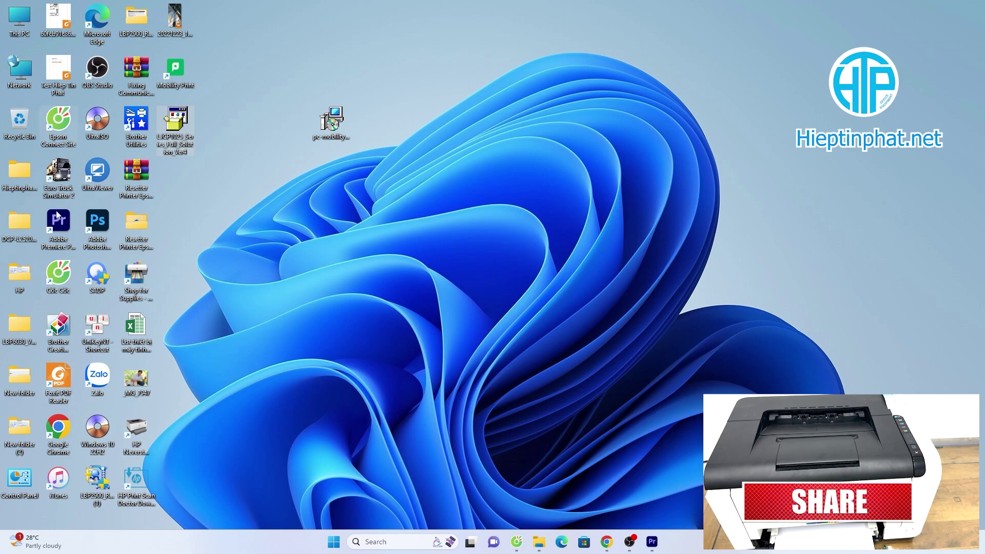
Go from Control Panel through the CP1020 printer's settings to the full Devices and Printers window
{"action": "double_click", "coordinate": [20, 480]}
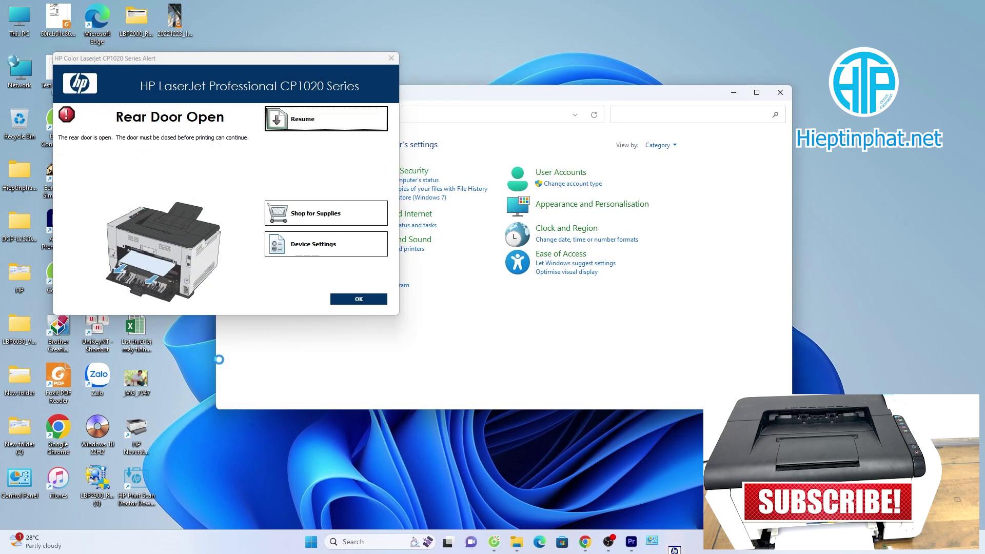
{"action": "left_click", "coordinate": [359, 298]}
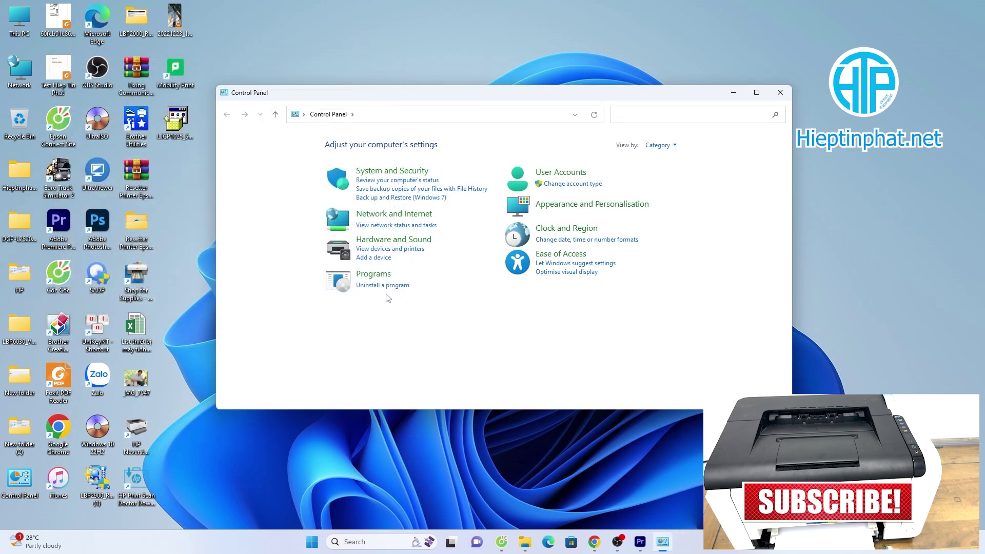
{"action": "left_click", "coordinate": [397, 250]}
{"action": "left_click", "coordinate": [383, 140]}
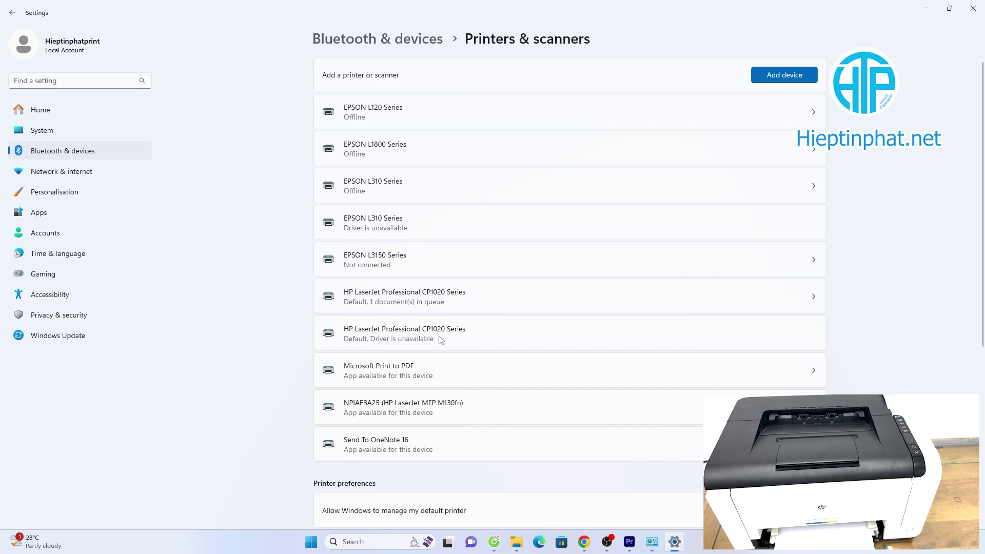
{"action": "left_click", "coordinate": [405, 303]}
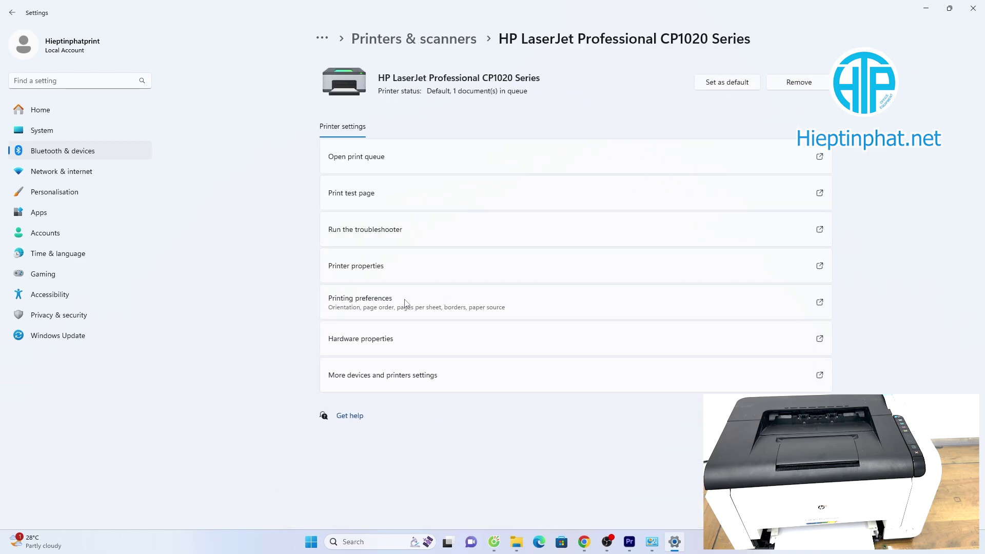
{"action": "left_click", "coordinate": [383, 376]}
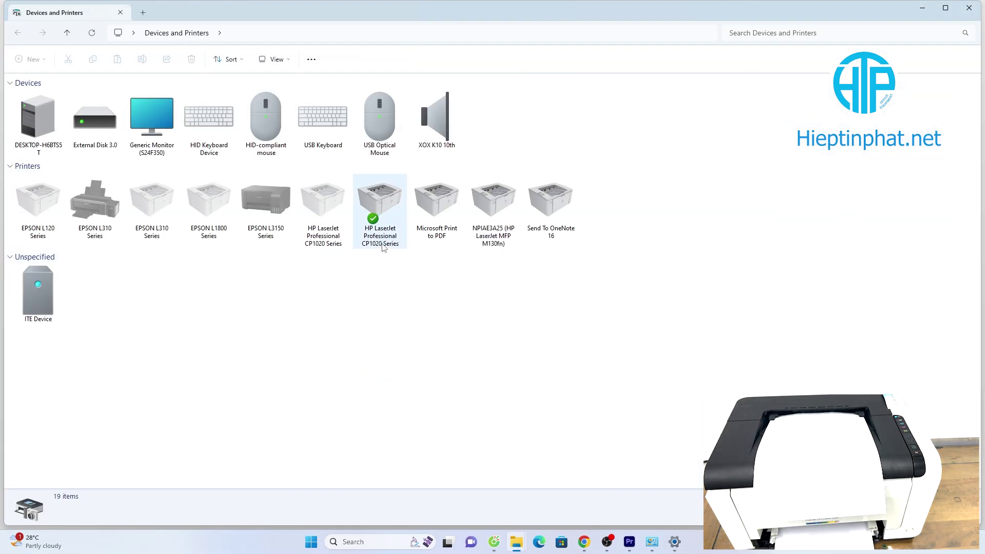
Open the HP CP1020 printer's Printer properties and view the Advanced tab
{"action": "double_click", "coordinate": [382, 248]}
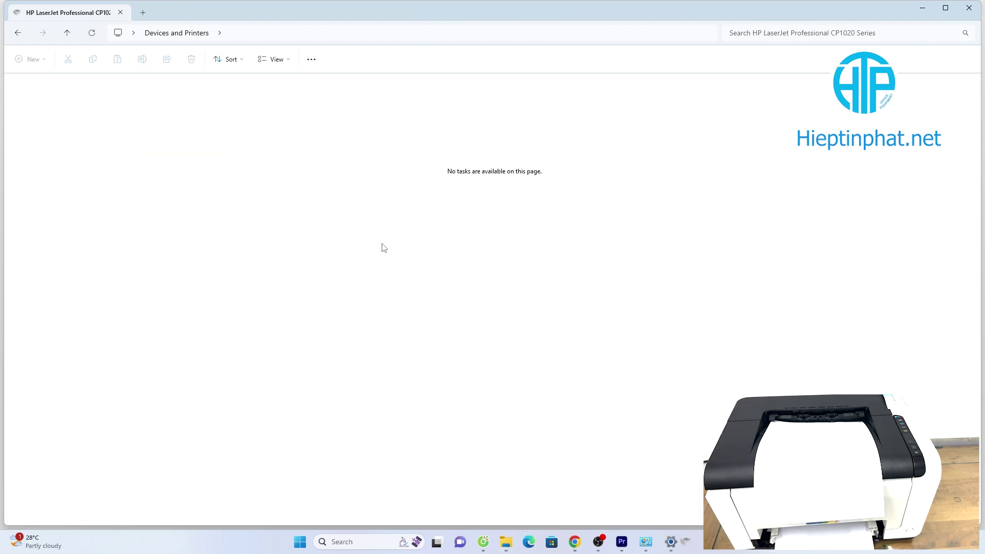
{"action": "left_click", "coordinate": [18, 33]}
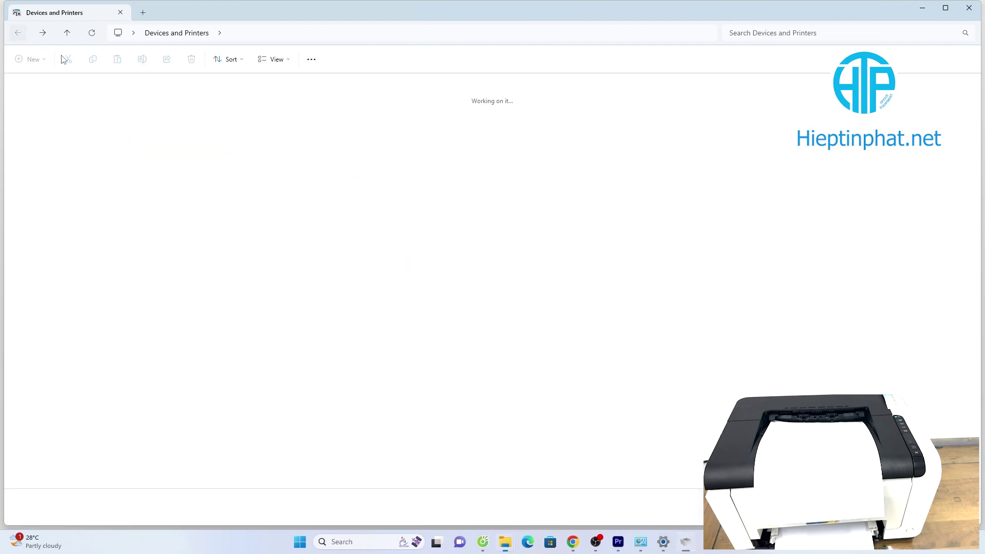
{"action": "right_click", "coordinate": [384, 251]}
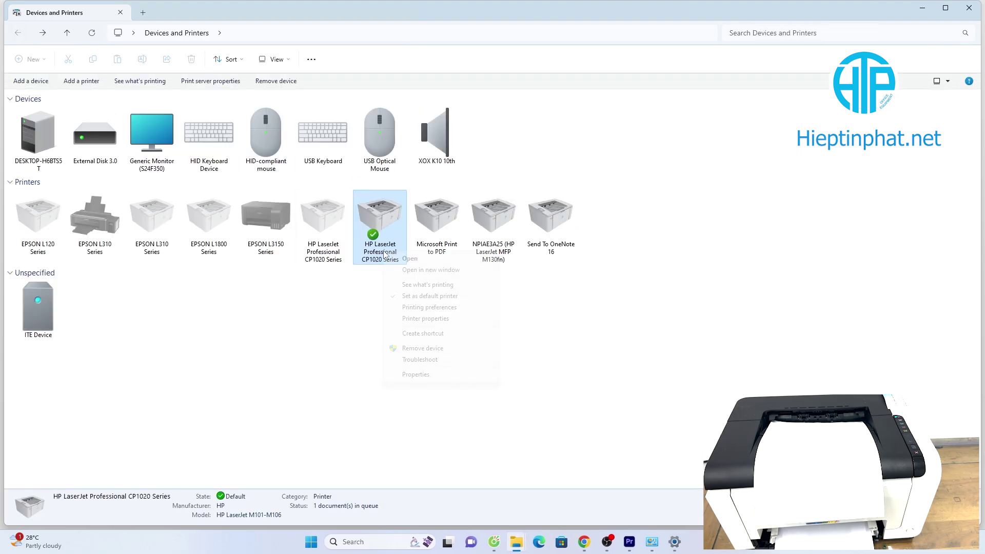
{"action": "left_click", "coordinate": [439, 318]}
{"action": "left_click_drag", "start_coordinate": [489, 274], "coordinate": [147, 137]}
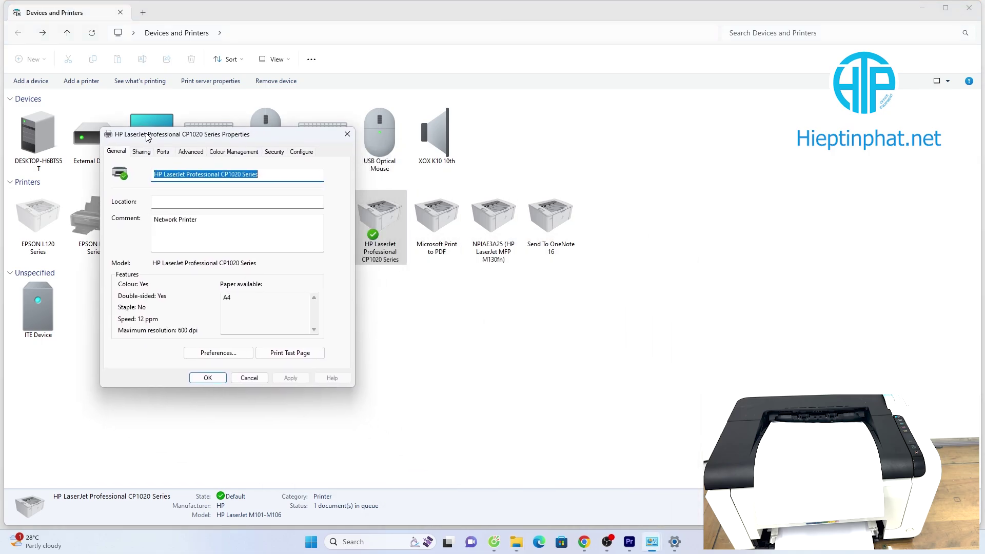
{"action": "left_click", "coordinate": [190, 152]}
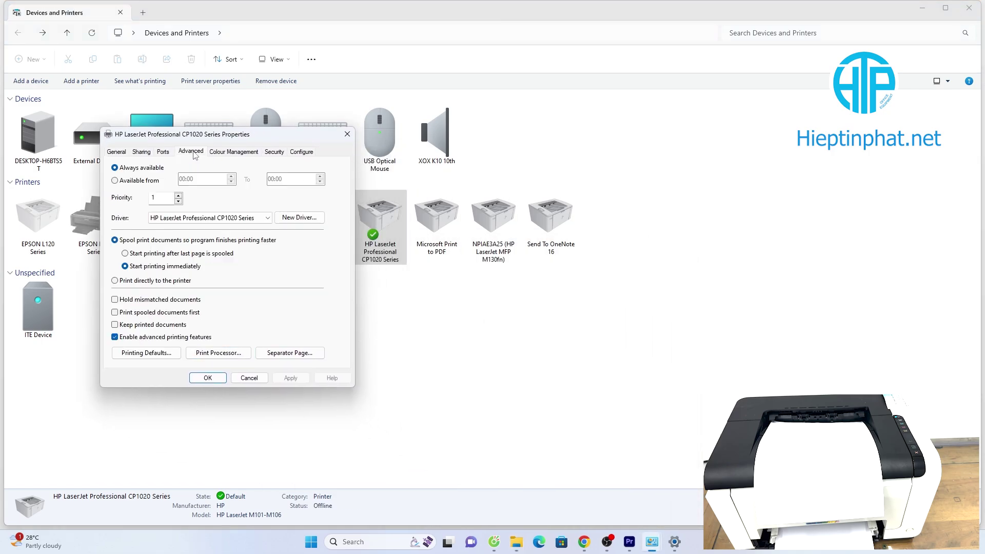
Review the Printing Defaults, leaving black-and-white printing at No, and accept them
{"action": "left_click", "coordinate": [160, 353]}
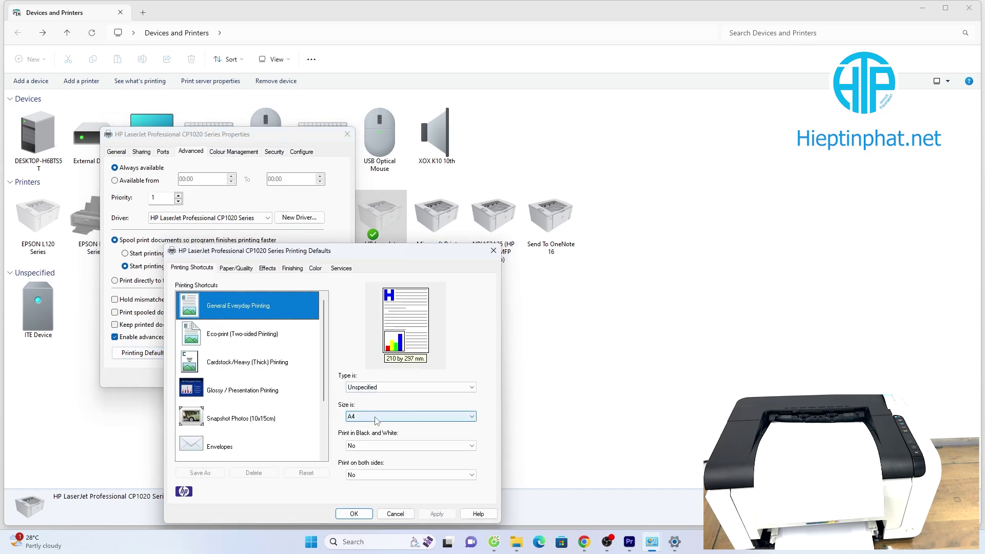
{"action": "left_click_drag", "start_coordinate": [336, 254], "coordinate": [282, 146]}
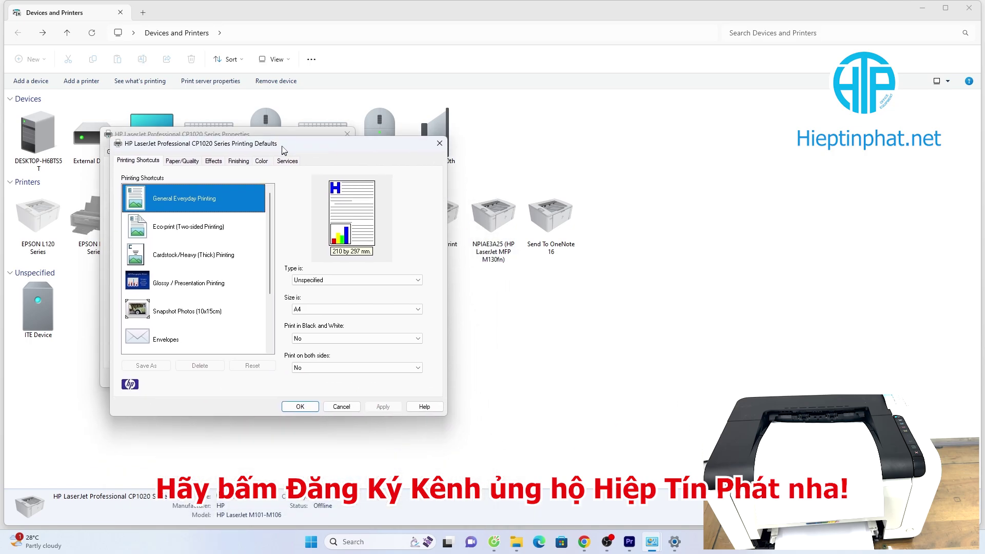
{"action": "left_click", "coordinate": [330, 336]}
{"action": "left_click", "coordinate": [330, 336]}
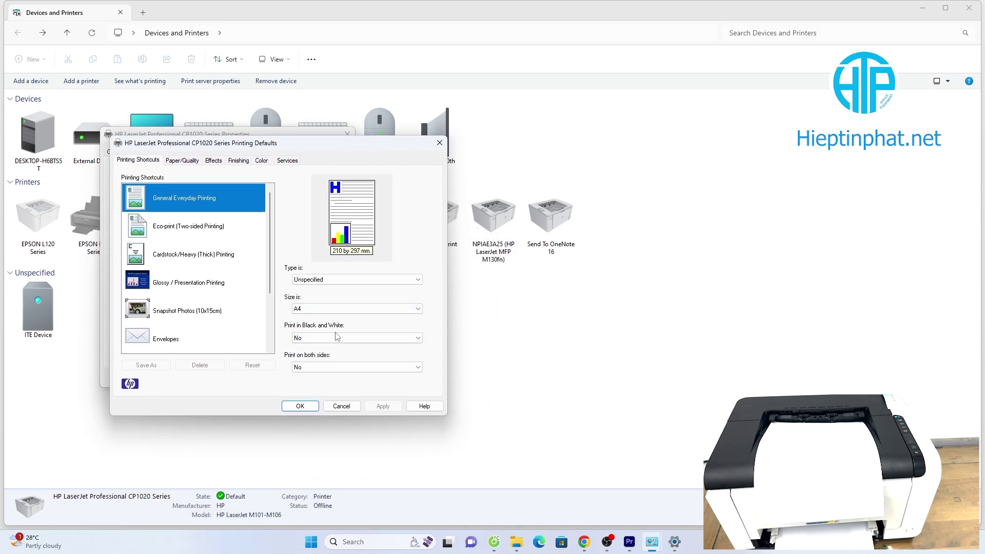
{"action": "left_click", "coordinate": [300, 406]}
{"action": "left_click", "coordinate": [342, 223]}
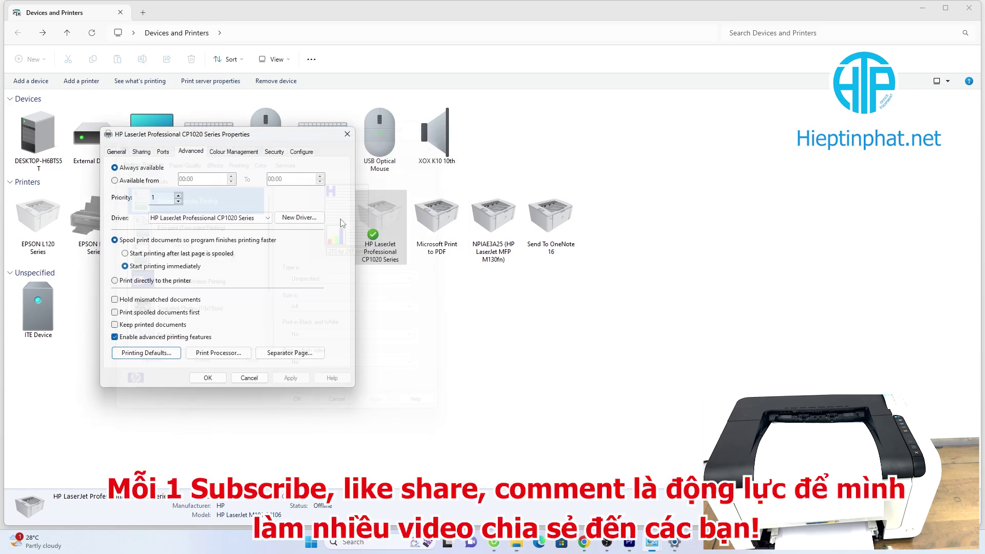
Confirm the HPTCPIP_192.168.88.27 port on the Ports tab, then close the properties with OK
{"action": "left_click", "coordinate": [163, 153]}
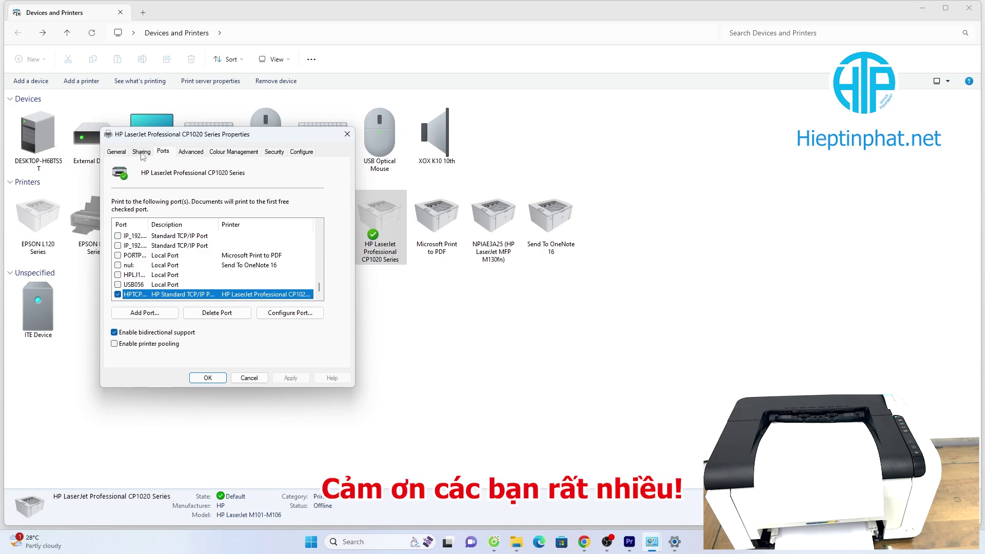
{"action": "left_click", "coordinate": [142, 152]}
{"action": "left_click", "coordinate": [117, 153]}
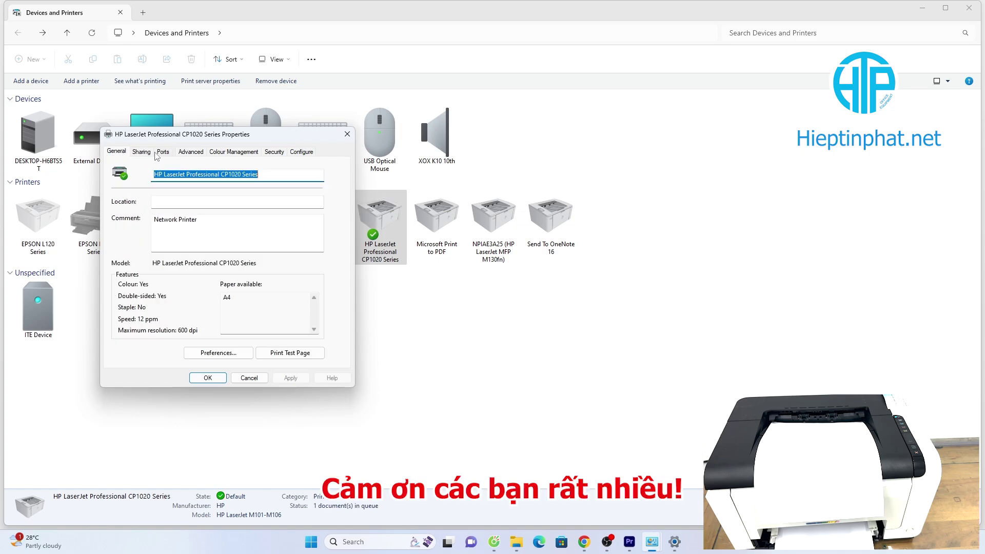
{"action": "left_click", "coordinate": [163, 152]}
{"action": "left_click_drag", "start_coordinate": [148, 224], "coordinate": [215, 225]}
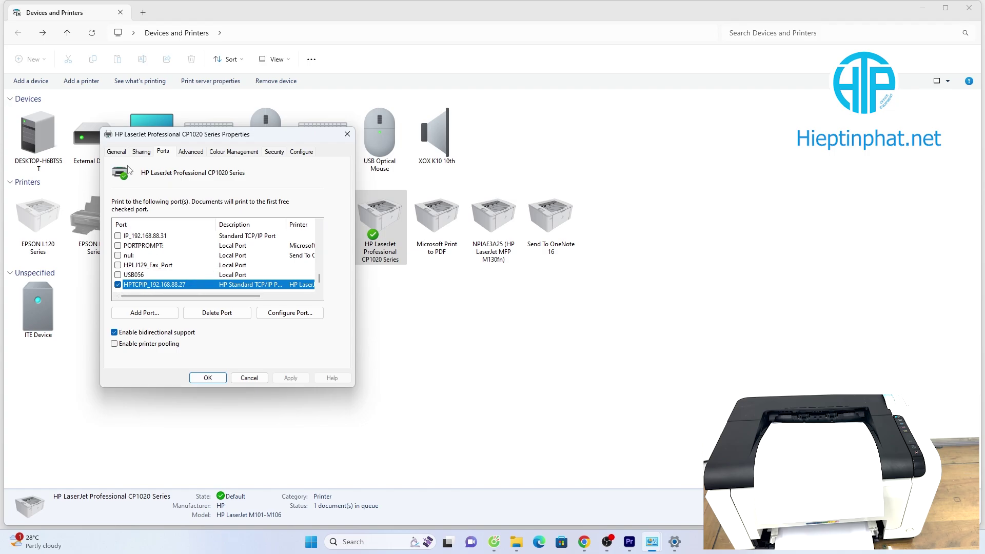
{"action": "left_click", "coordinate": [117, 152]}
{"action": "left_click", "coordinate": [208, 377]}
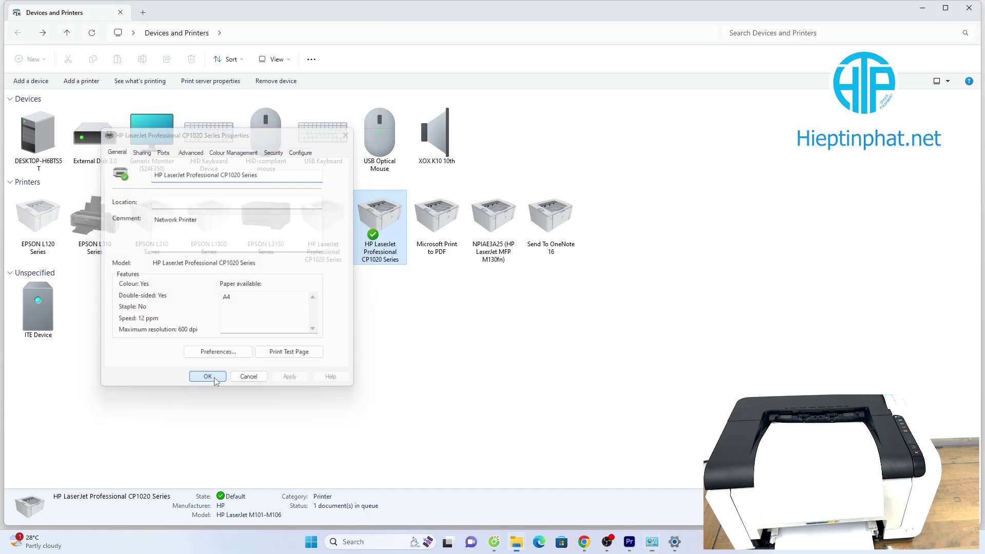